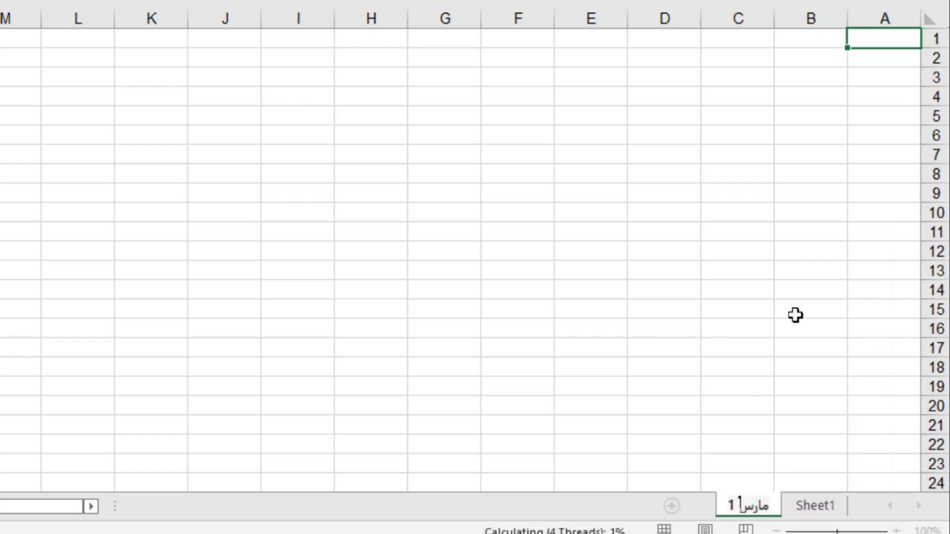
Step: Complete naming the current sheet 1 مارس, and add another worksheet named 2 مارس
key("Return")
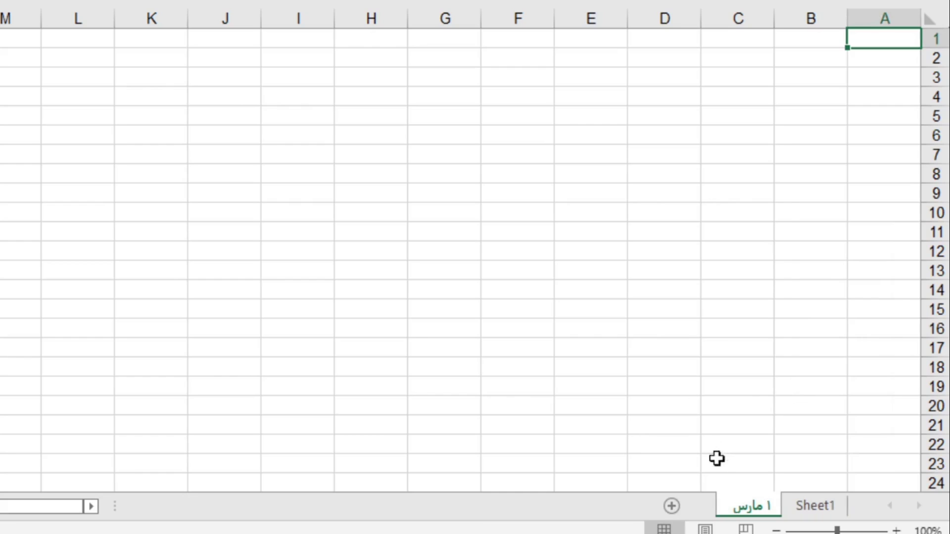
left_click(673, 507)
right_click(673, 507)
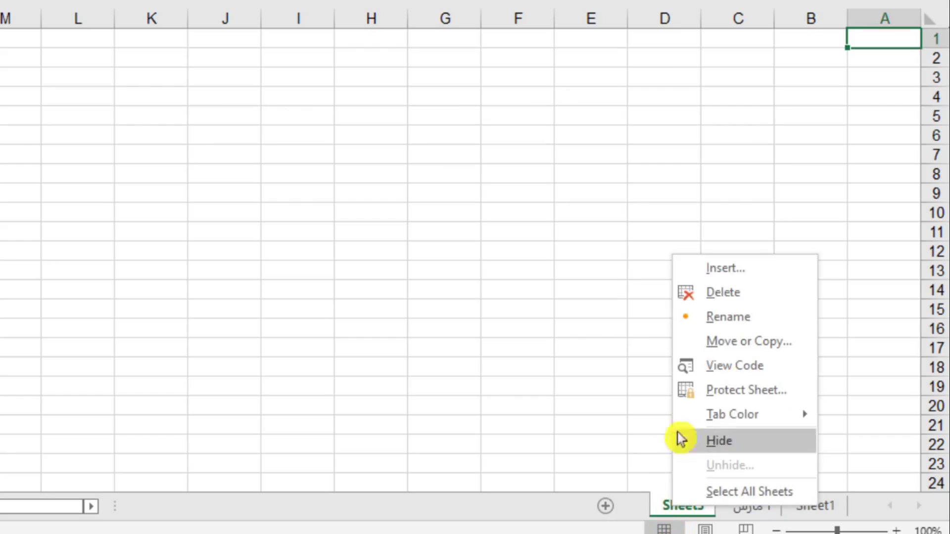
left_click(732, 319)
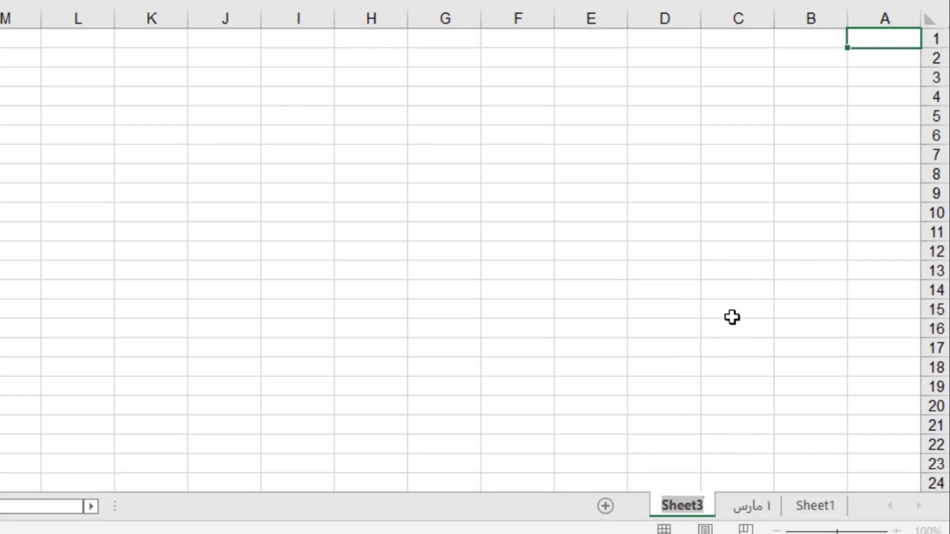
type("2 مارس")
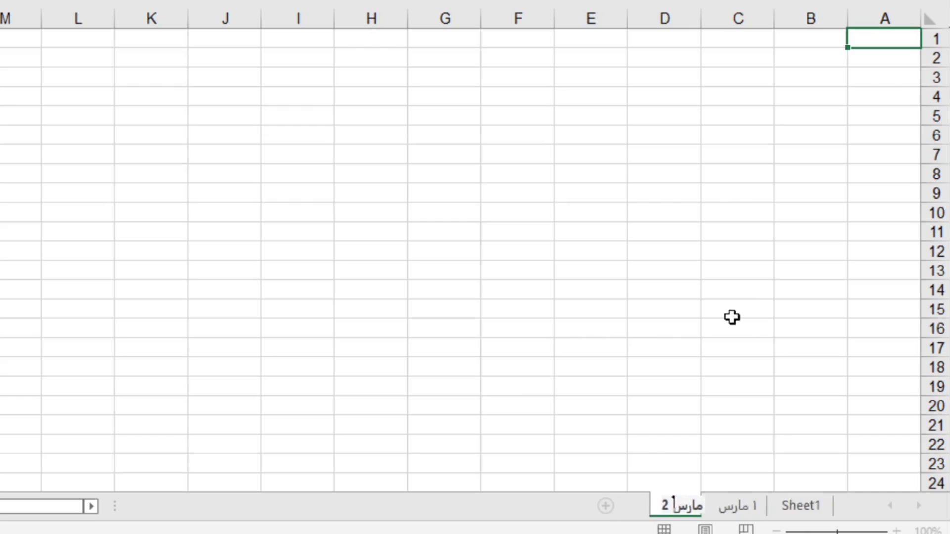
key("Return")
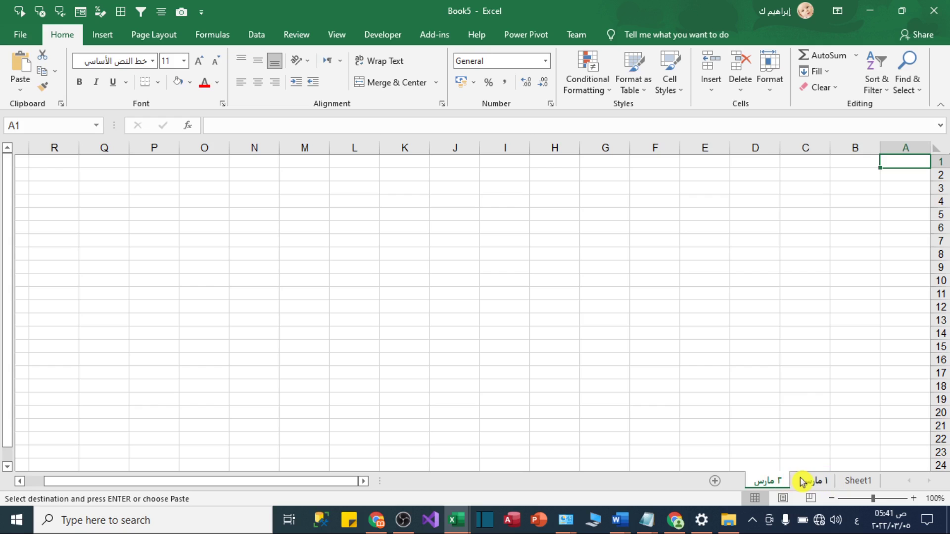
Step: Create a new blank workbook and enter the date 1/3 in cell D2
left_click(525, 201)
key("Return")
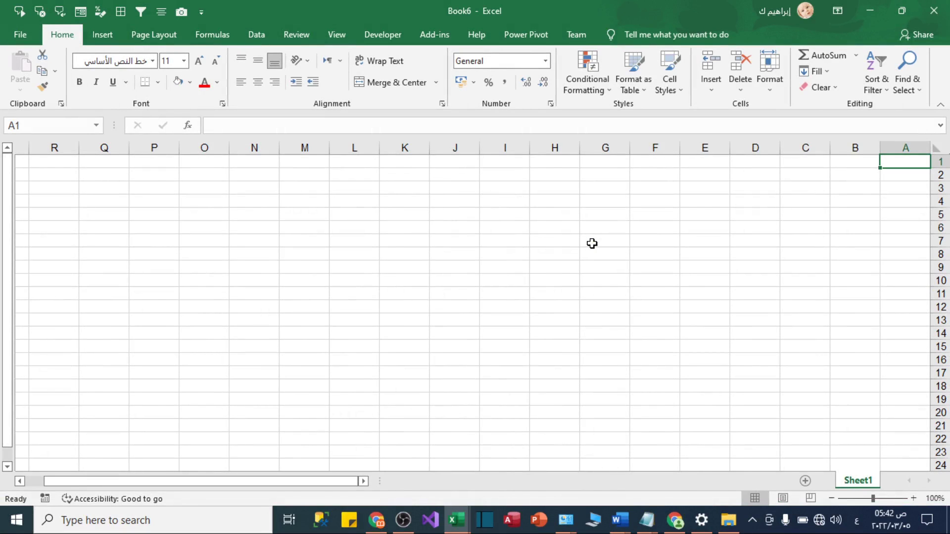
left_click(758, 177)
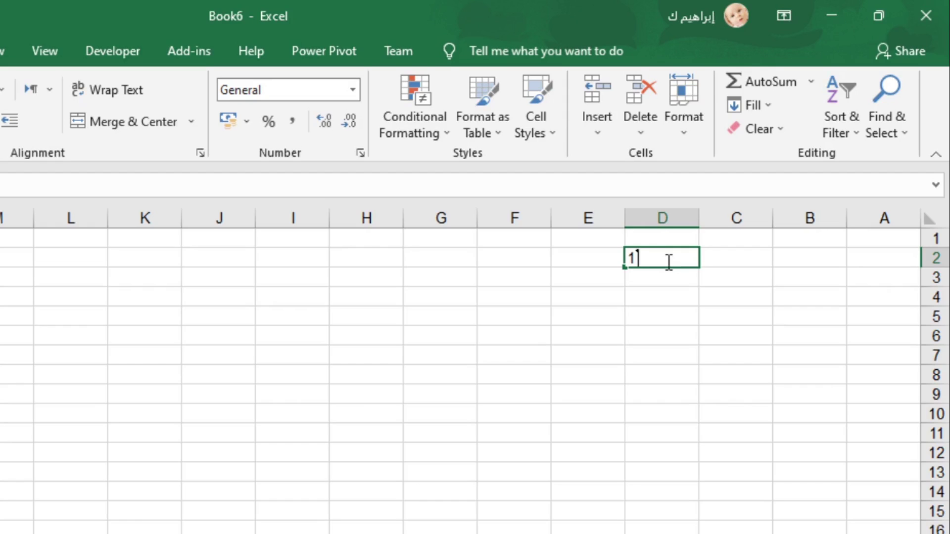
type("/3")
key("ctrl+Return")
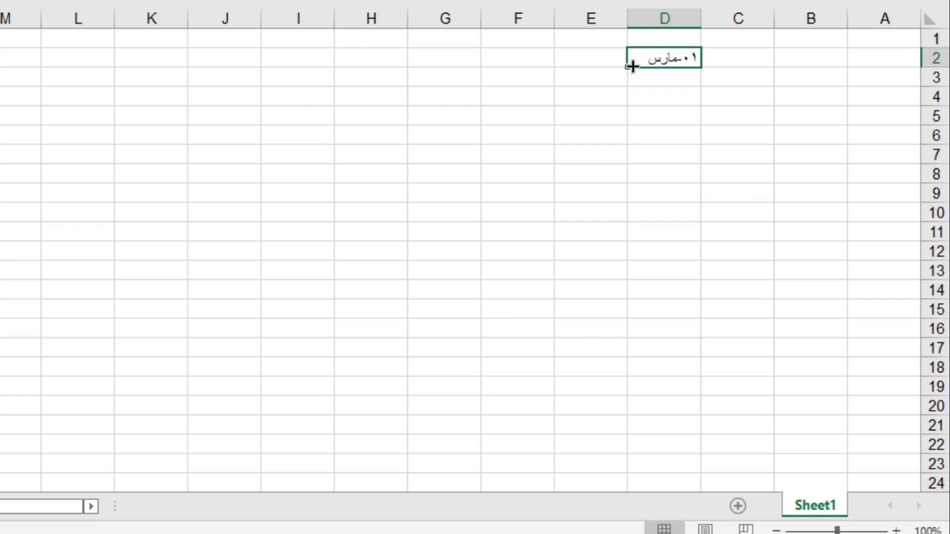
Step: Fill the daily date series from D2 down to D32, ending at 31 March
left_click_drag(733, 178, 745, 335)
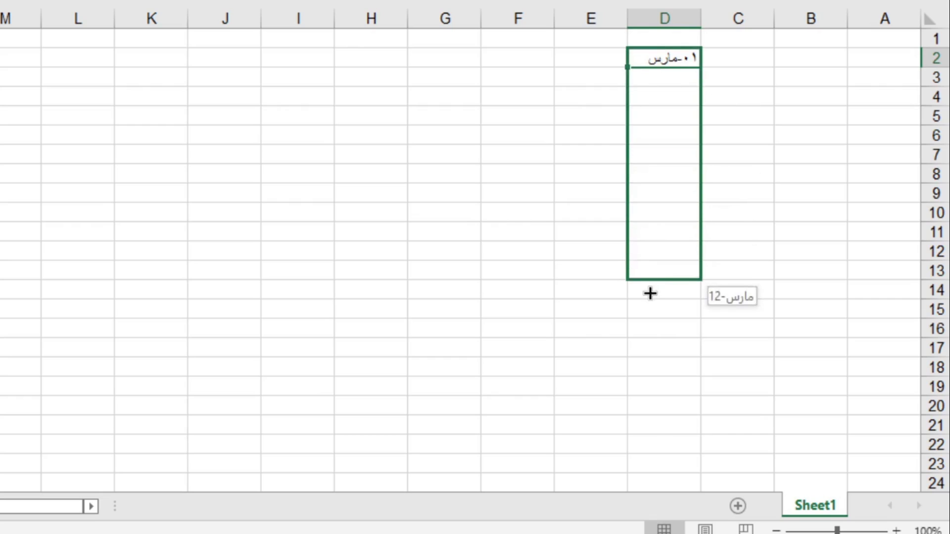
left_click_drag(650, 294, 663, 332)
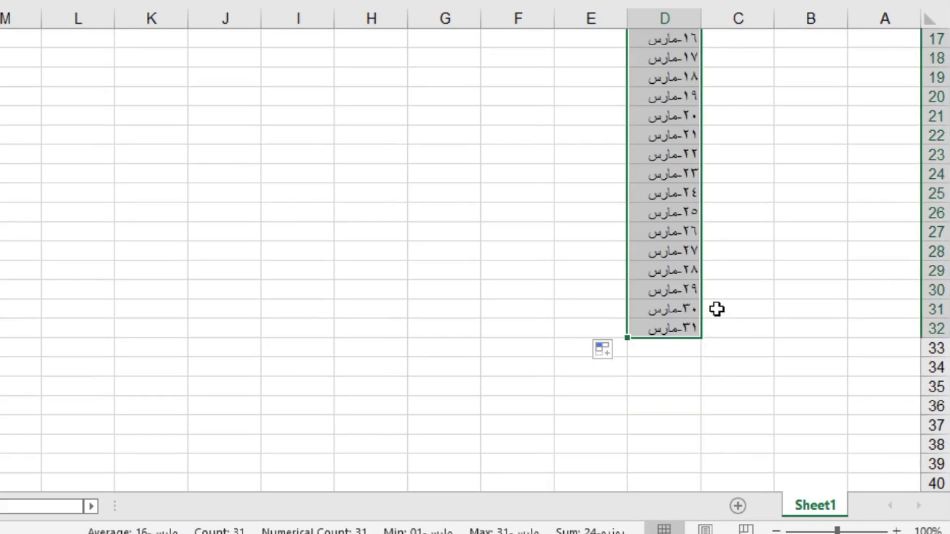
scroll(716, 309, "up", 5)
scroll(617, 152, "down", 4)
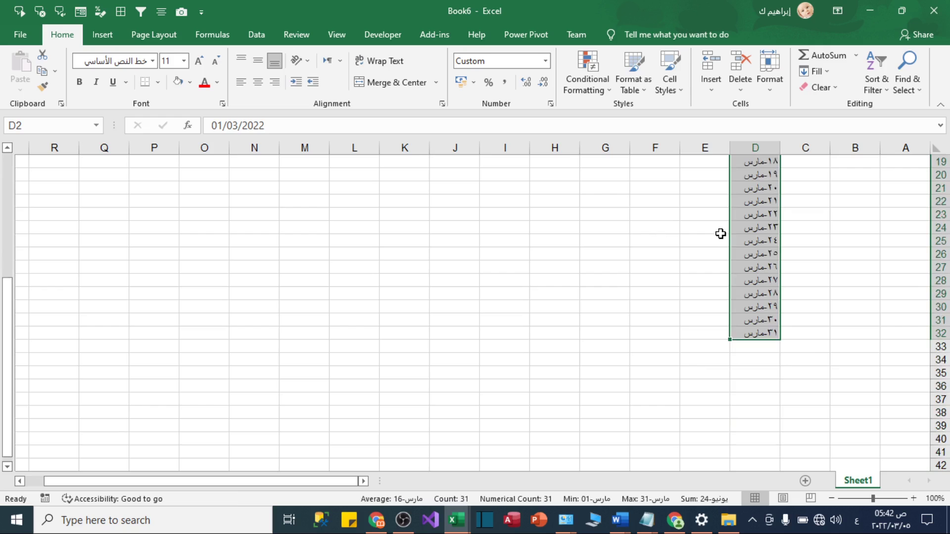
Step: Enter the header التاريخ in cell D1 above the dates
scroll(617, 152, "up", 4)
left_click(676, 45)
type("التاريخ")
key("Return")
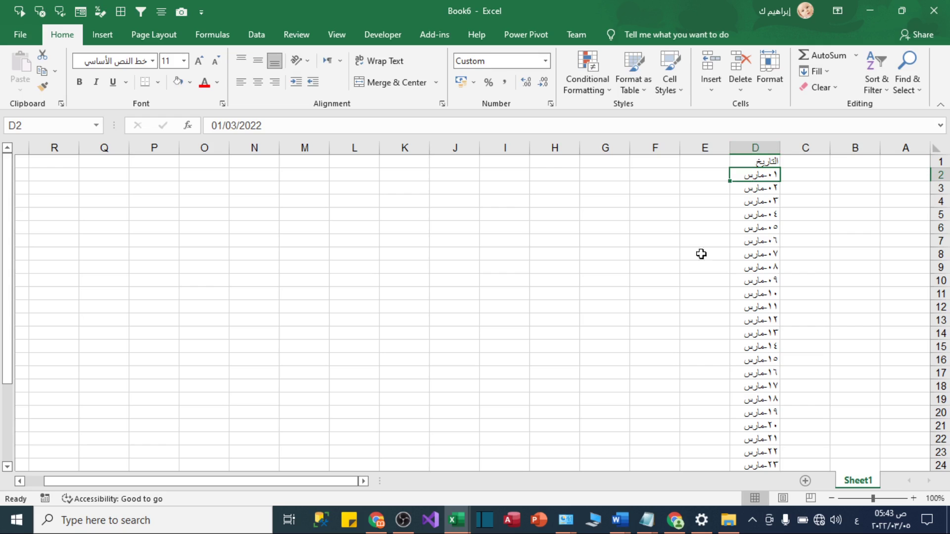
Step: Insert a PivotTable from the date range D1:D32 on a new worksheet
left_click(752, 216)
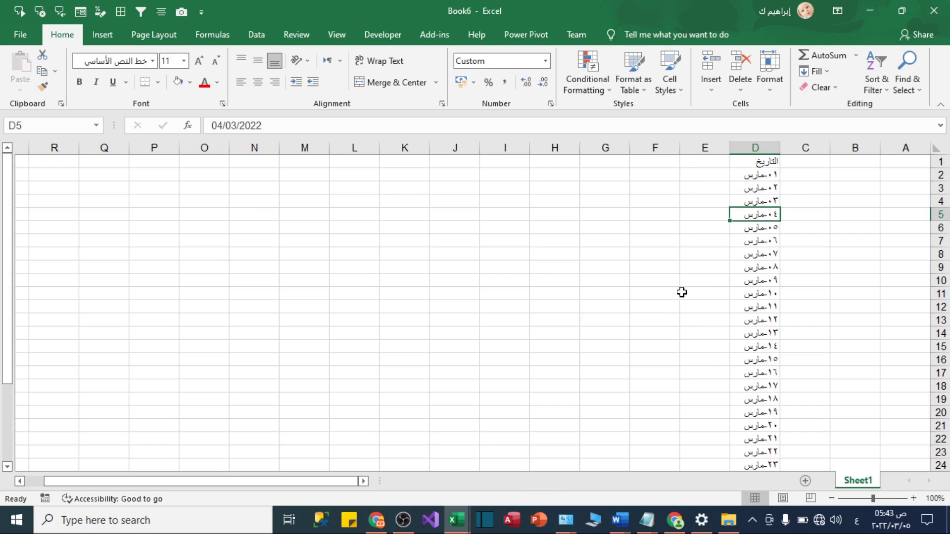
left_click(90, 32)
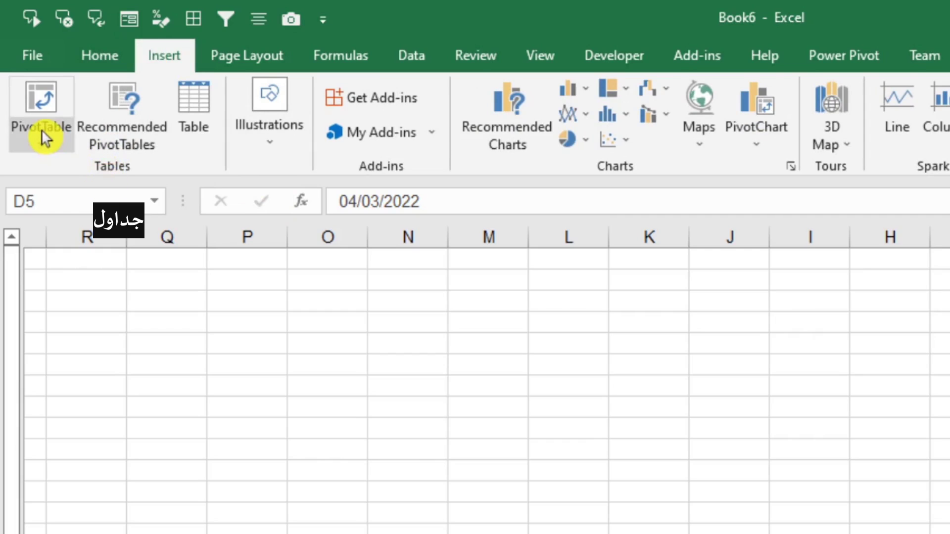
left_click(43, 110)
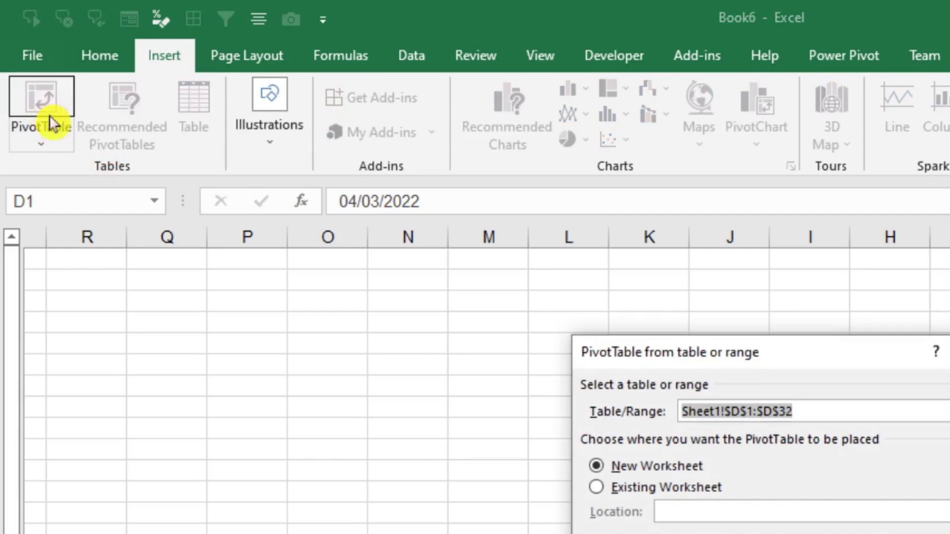
left_click_drag(647, 365, 637, 326)
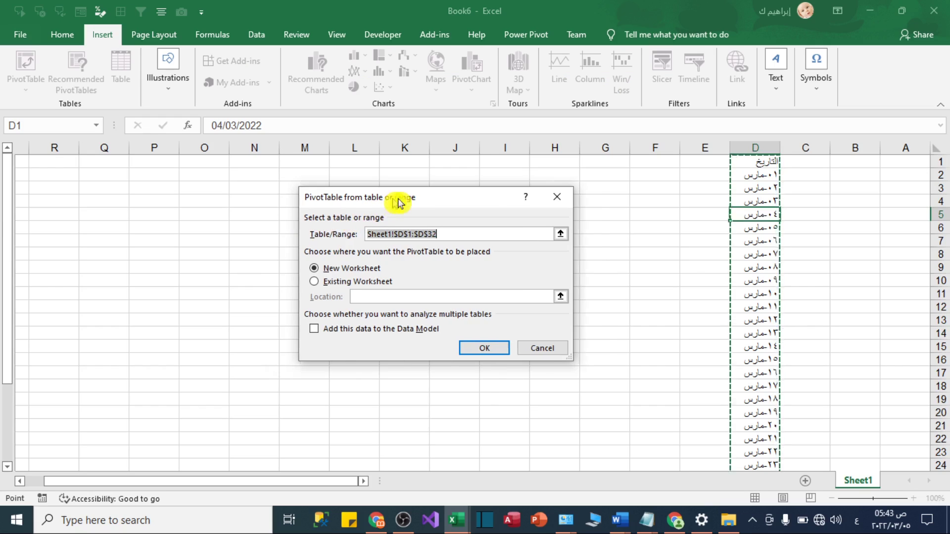
left_click_drag(398, 203, 424, 202)
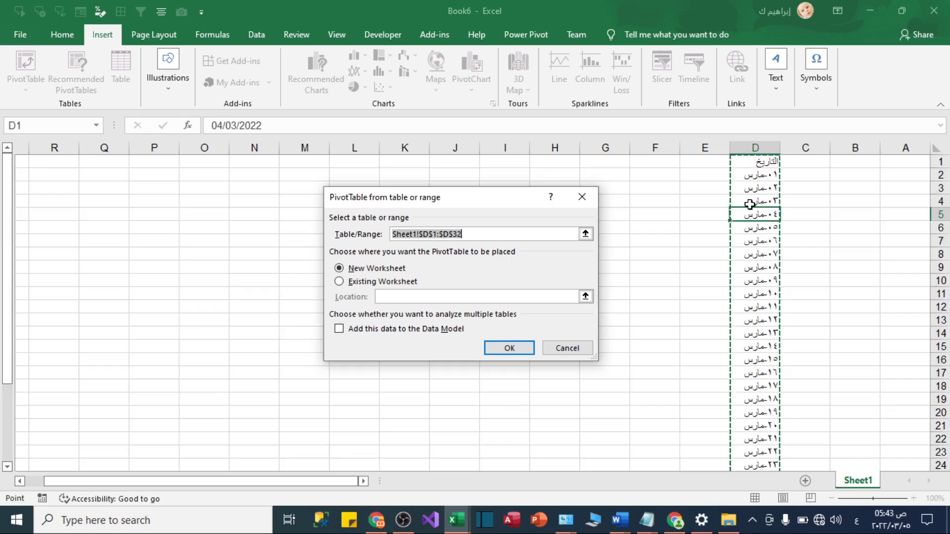
scroll(749, 204, "down", 2)
scroll(753, 272, "up", 2)
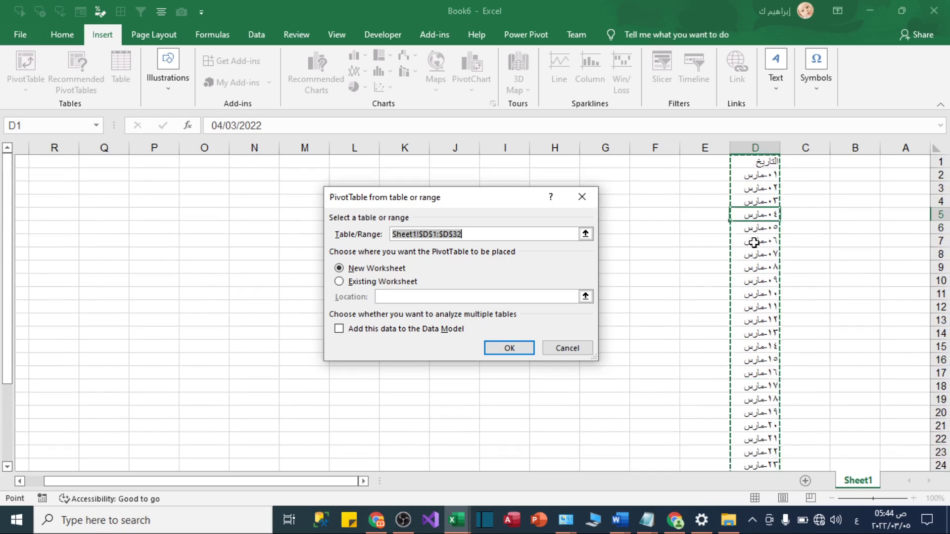
left_click(500, 355)
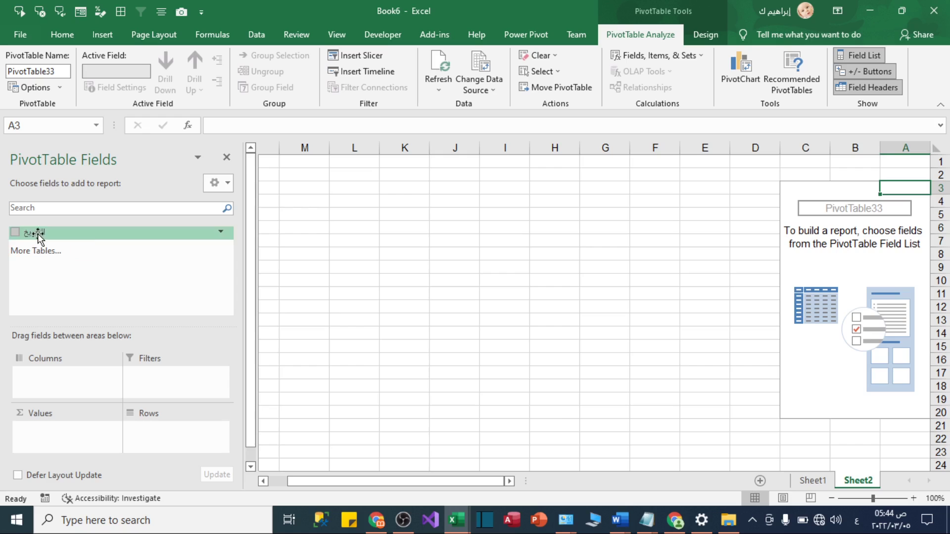
Step: Add the التاريخ field to the Filters area of the PivotTable on Sheet2
left_click(812, 481)
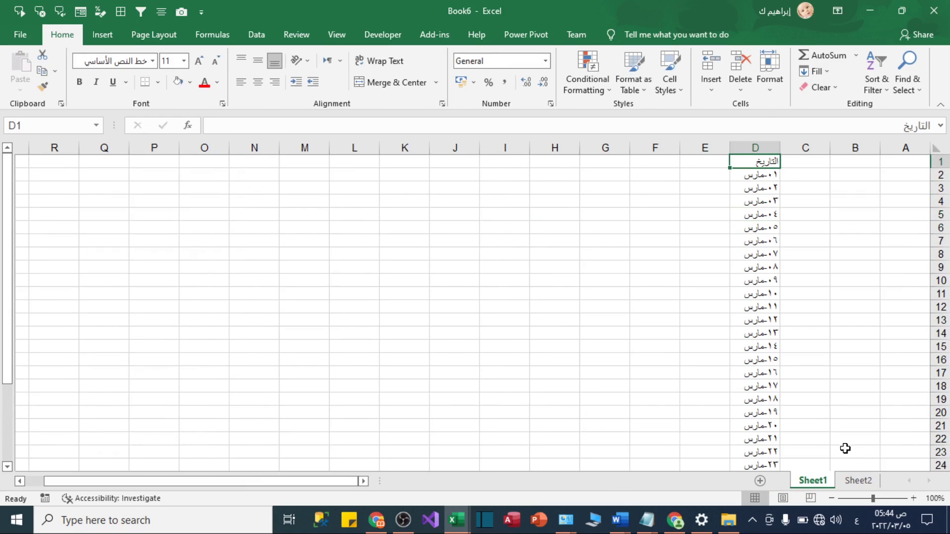
left_click(858, 480)
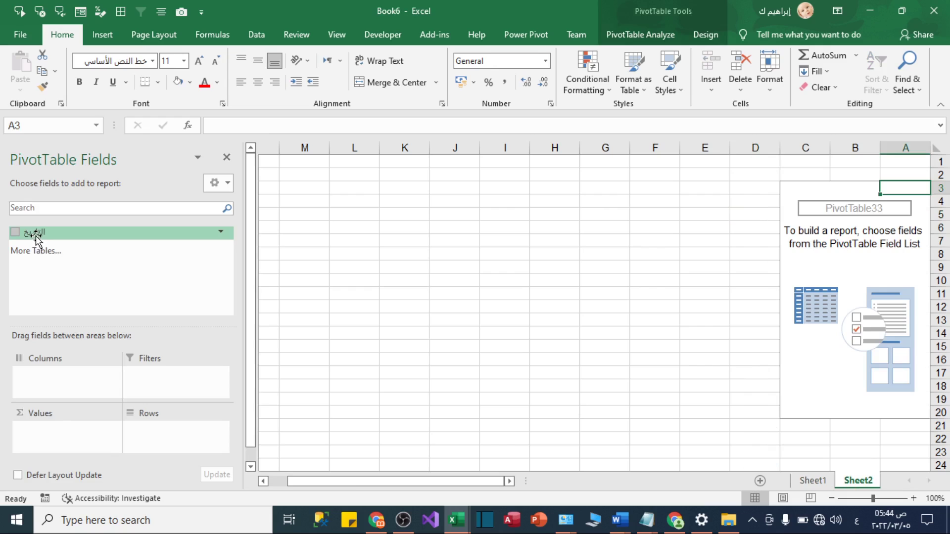
left_click_drag(36, 233, 141, 382)
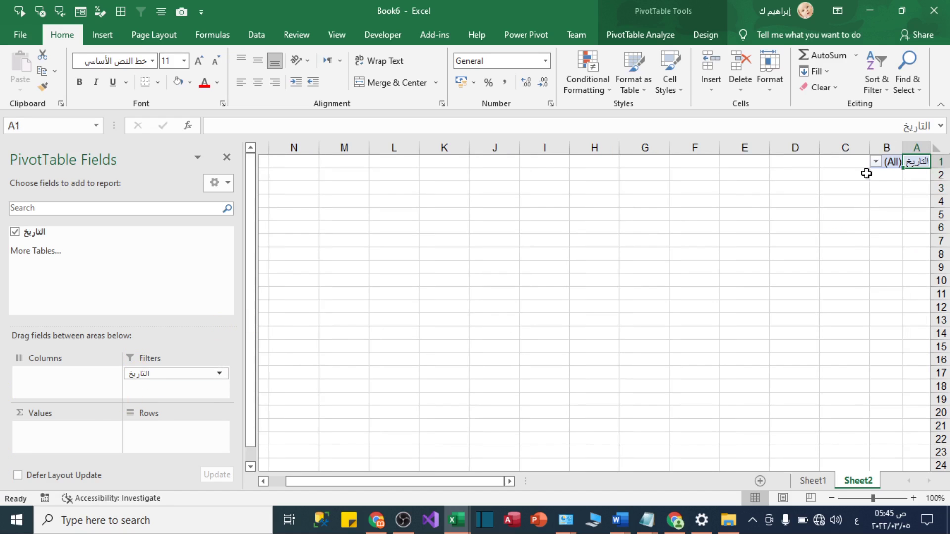
Step: Generate a separate worksheet for every date with Show Report Filter Pages on the PivotTable's التاريخ field
left_click(936, 161)
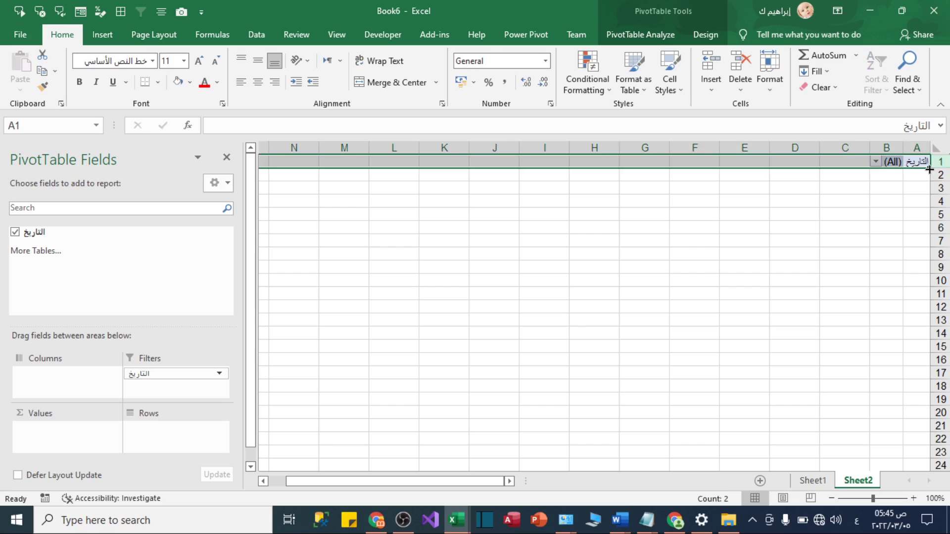
left_click(911, 161)
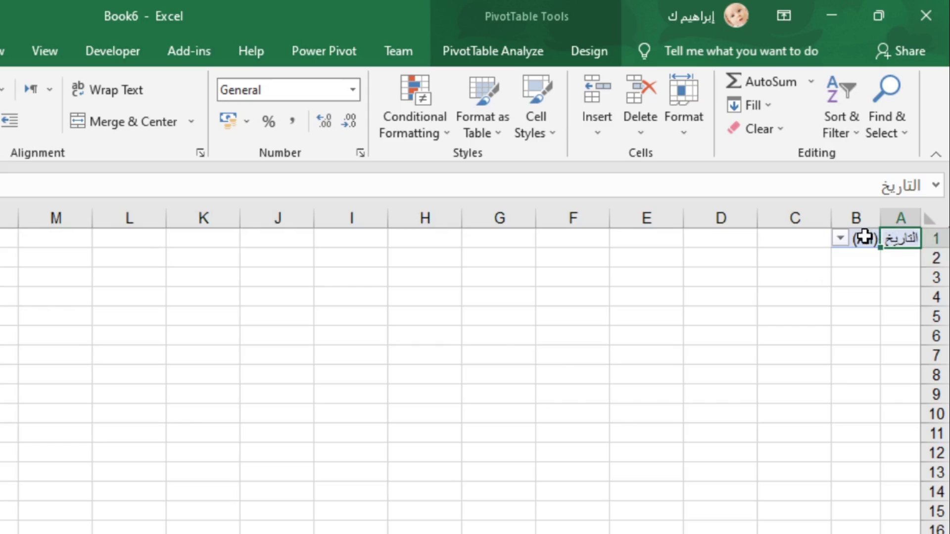
left_click(889, 161)
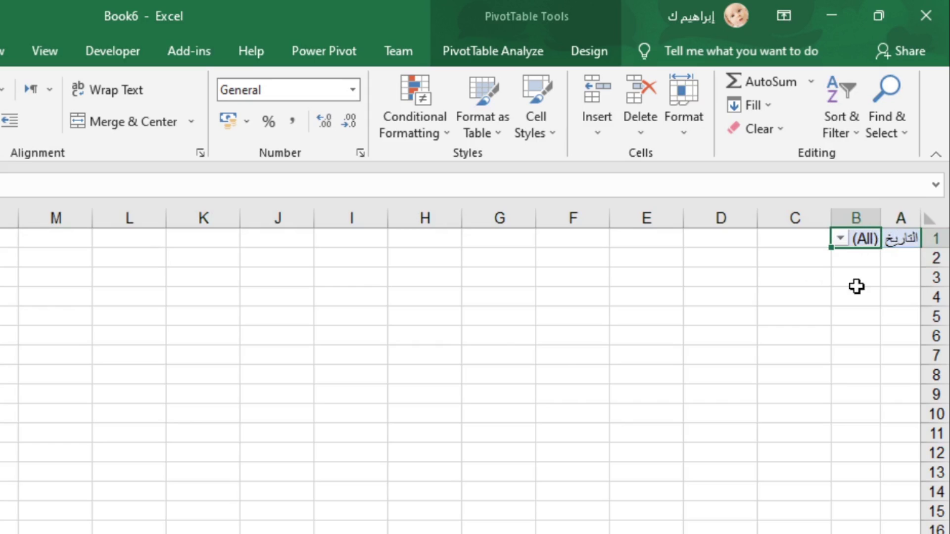
left_click(893, 242)
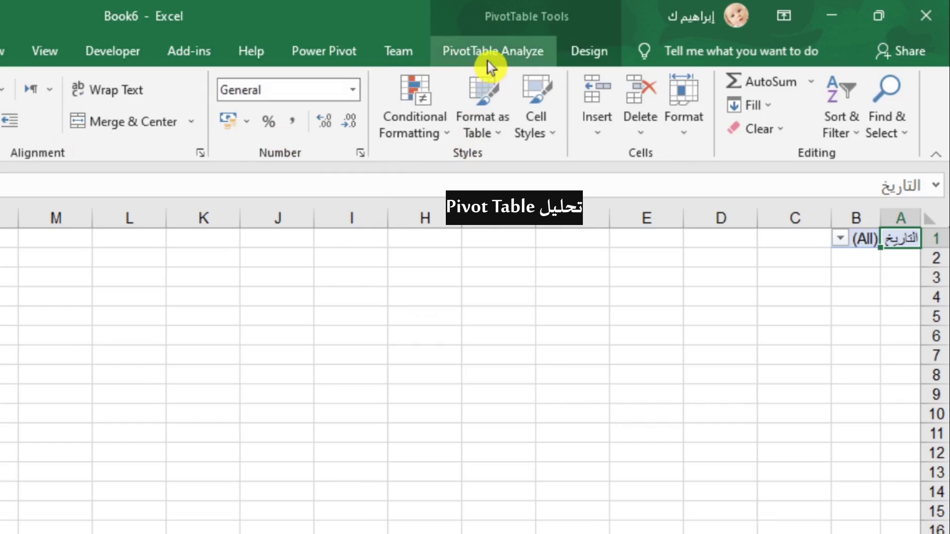
left_click(638, 36)
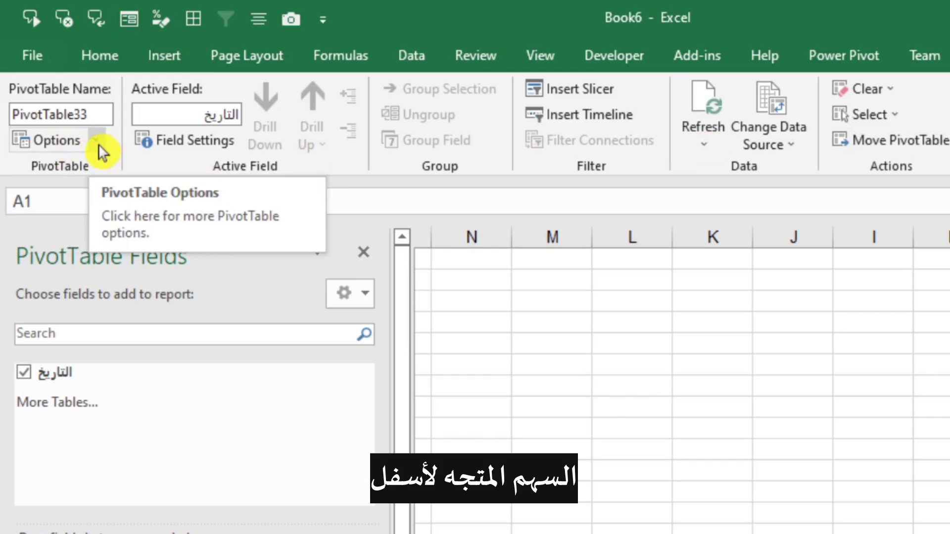
left_click(97, 141)
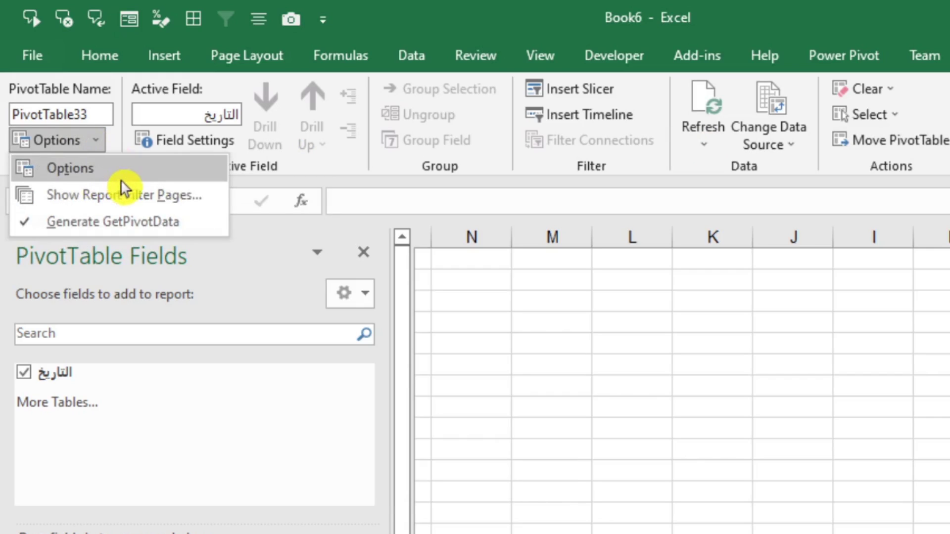
left_click(222, 202)
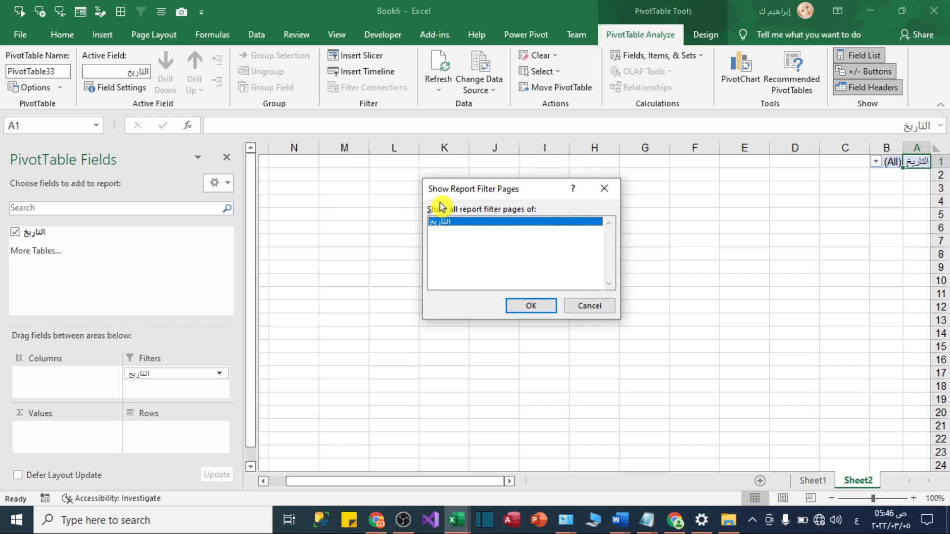
left_click(518, 305)
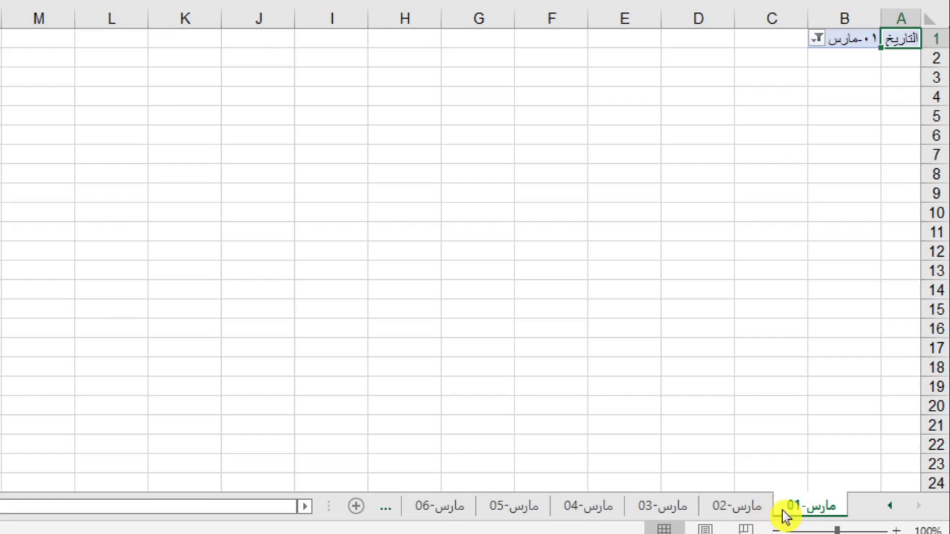
Step: Look through the generated day sheets one after another, from 01-مارس to 31-مارس, widening the sheet tab area on the way
left_click(744, 510)
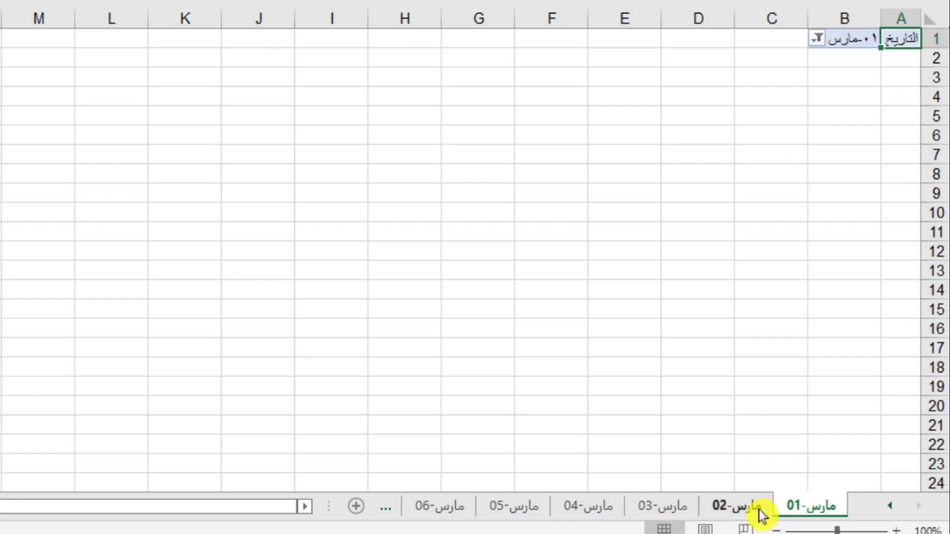
left_click(731, 507)
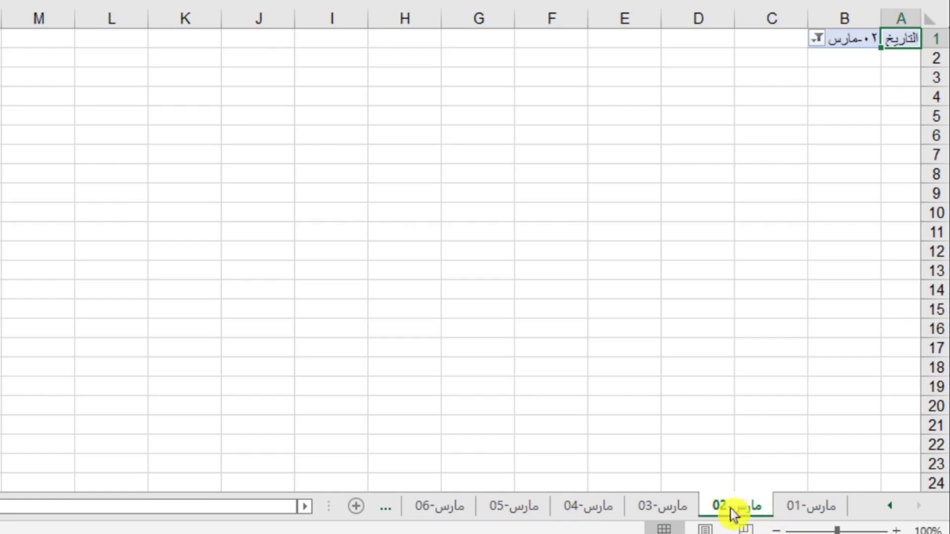
left_click(661, 510)
left_click(584, 512)
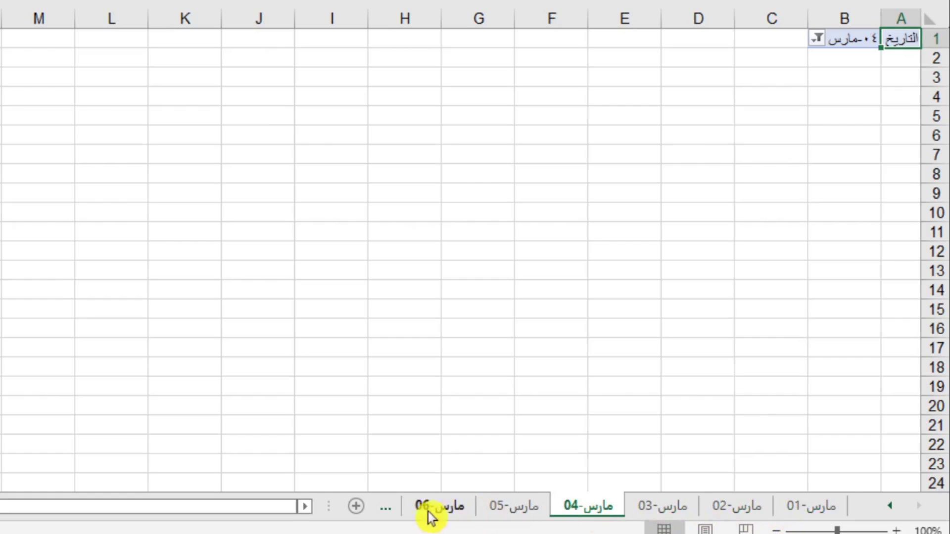
left_click(394, 510)
left_click(395, 510)
left_click(394, 510)
left_click(395, 509)
left_click(395, 509)
left_click_drag(328, 505, 7, 506)
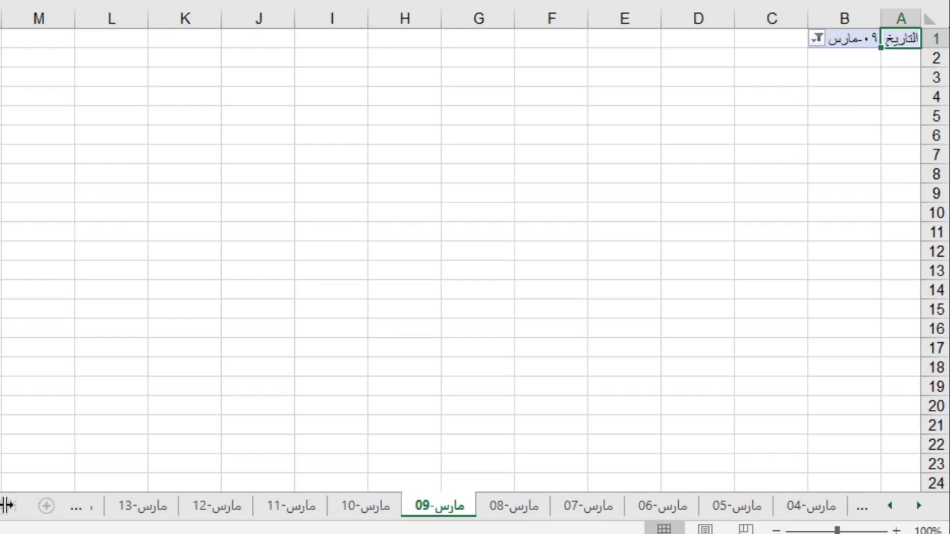
left_click(17, 512)
left_click(18, 512)
left_click(17, 512)
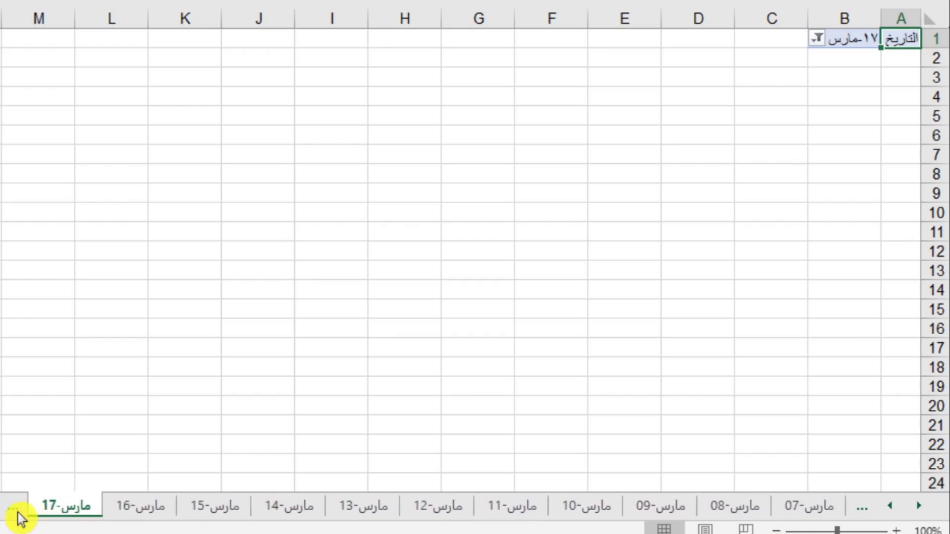
left_click(17, 512)
left_click(18, 512)
left_click(18, 512)
left_click(17, 512)
left_click(18, 512)
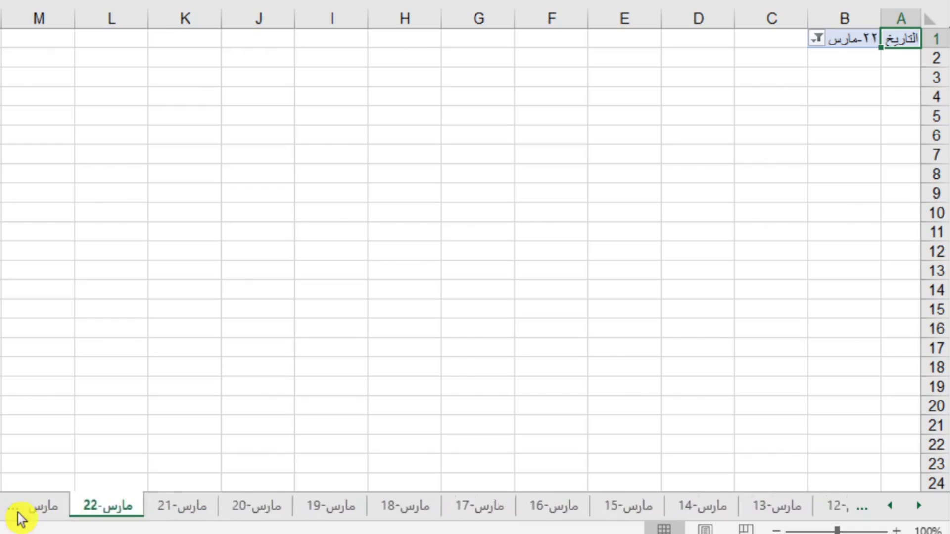
left_click(18, 512)
left_click(17, 512)
left_click(18, 512)
left_click(17, 512)
left_click(17, 512)
left_click(18, 512)
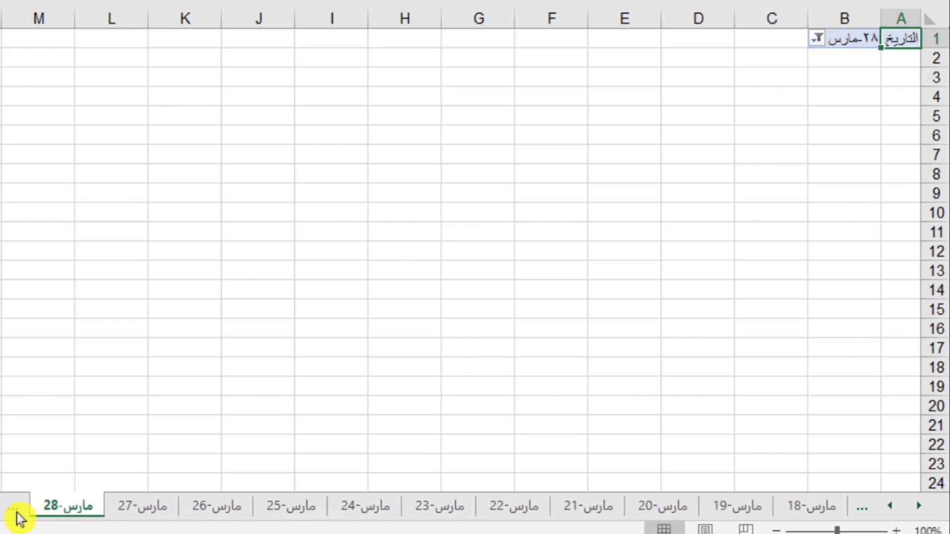
left_click(18, 512)
left_click(17, 512)
left_click(18, 512)
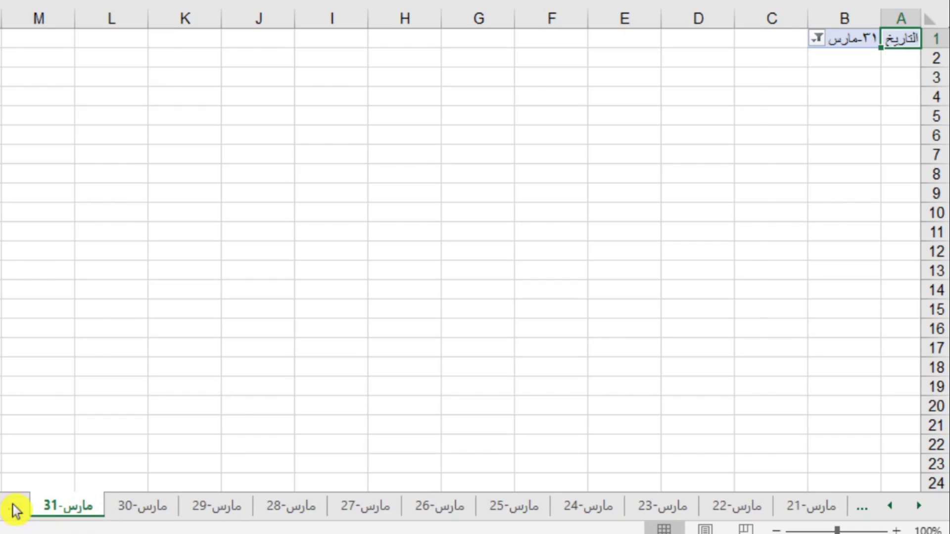
Step: Return to Sheet1 and look over the full list of March dates in column D
left_click(16, 512)
left_click(23, 512)
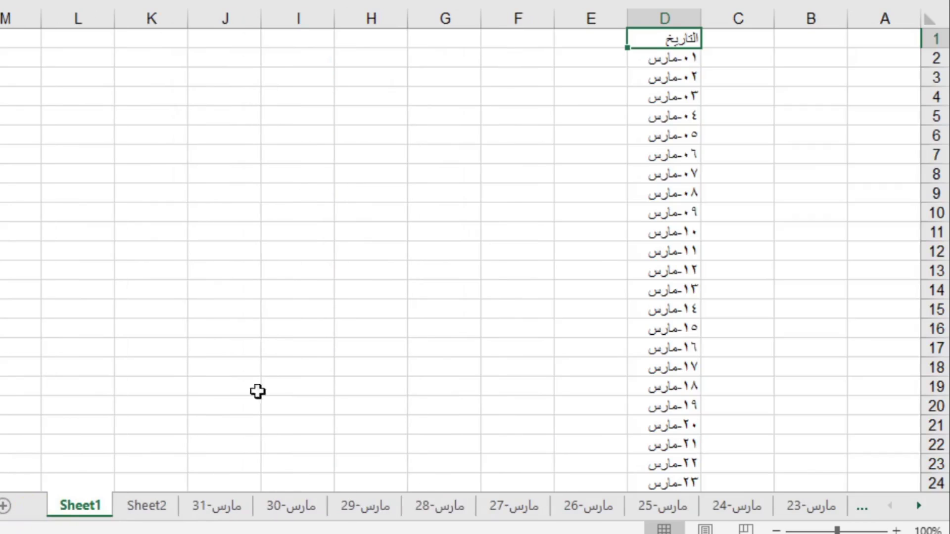
left_click(643, 58)
scroll(684, 330, "down", 4)
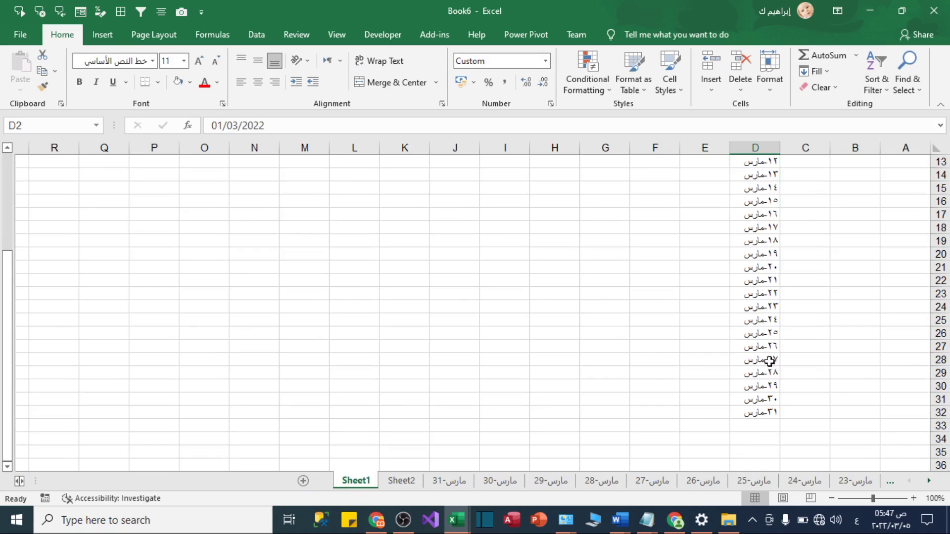
scroll(769, 361, "up", 4)
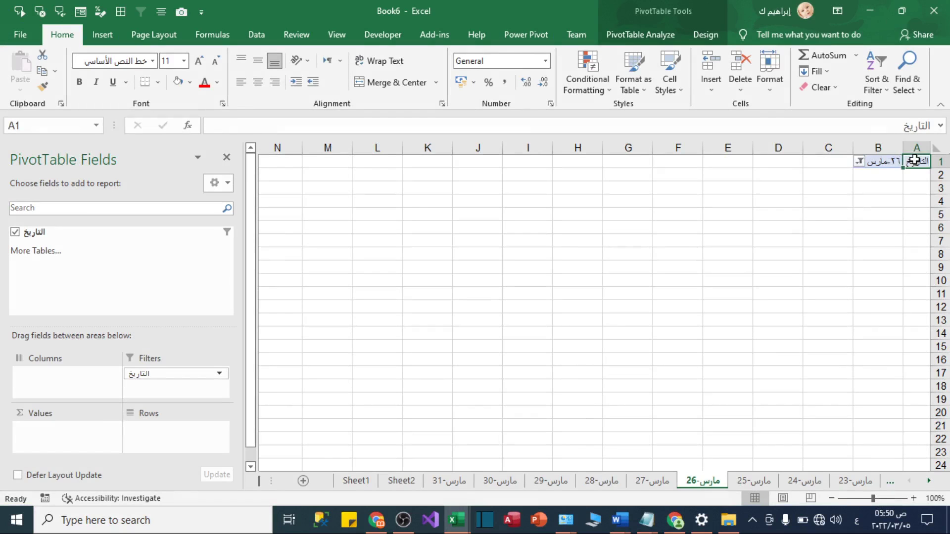
Step: Examine the PivotTable date filter in cell B1 on several day sheets, such as 26-مارس, 28-مارس and 21-مارس
left_click(874, 161)
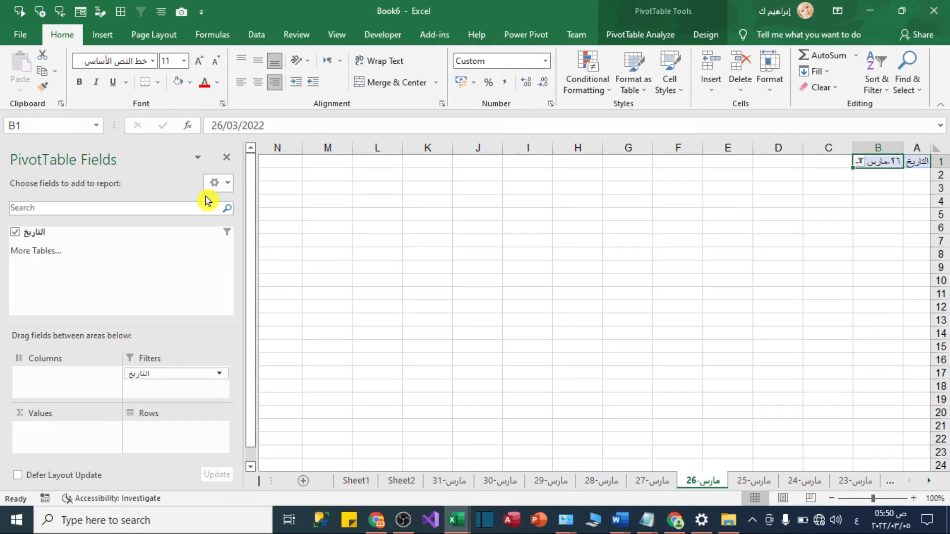
left_click(586, 481)
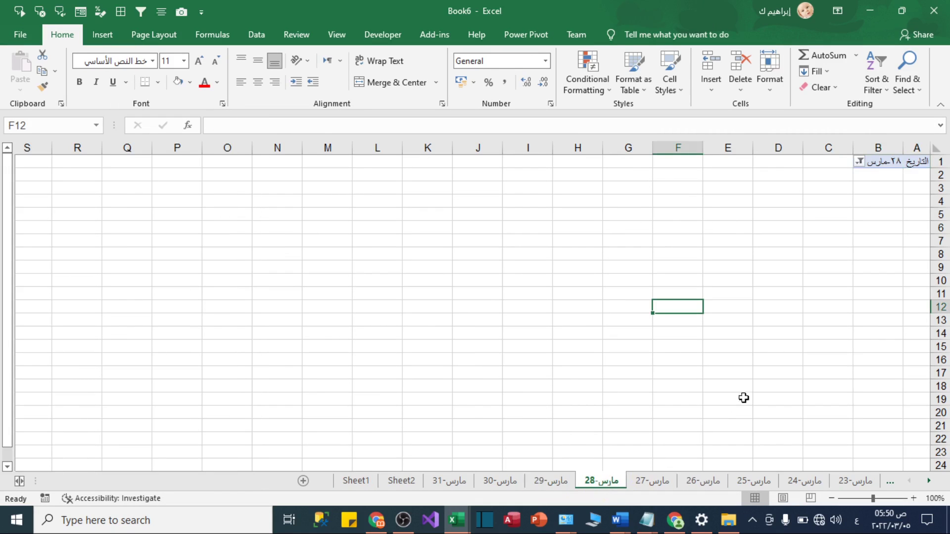
left_click(893, 168)
left_click(849, 481)
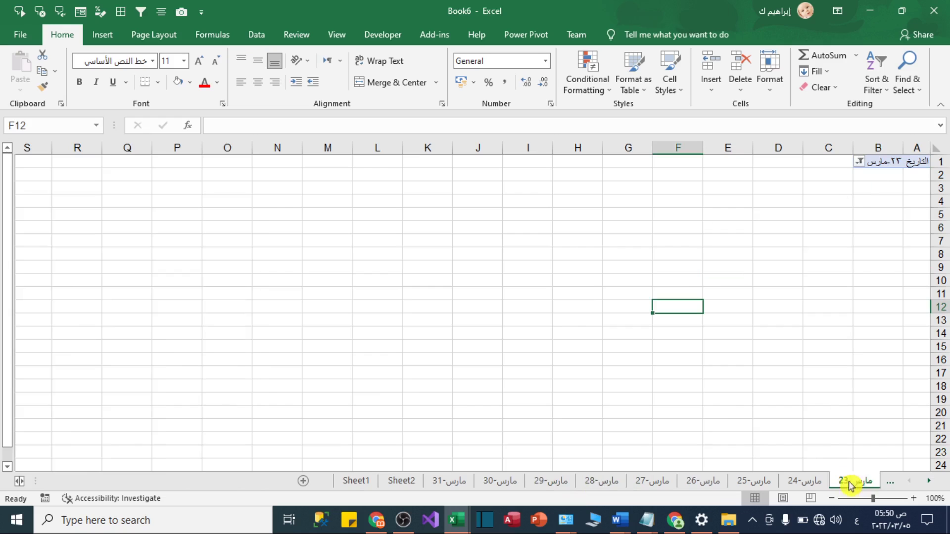
left_click(888, 483)
left_click(888, 483)
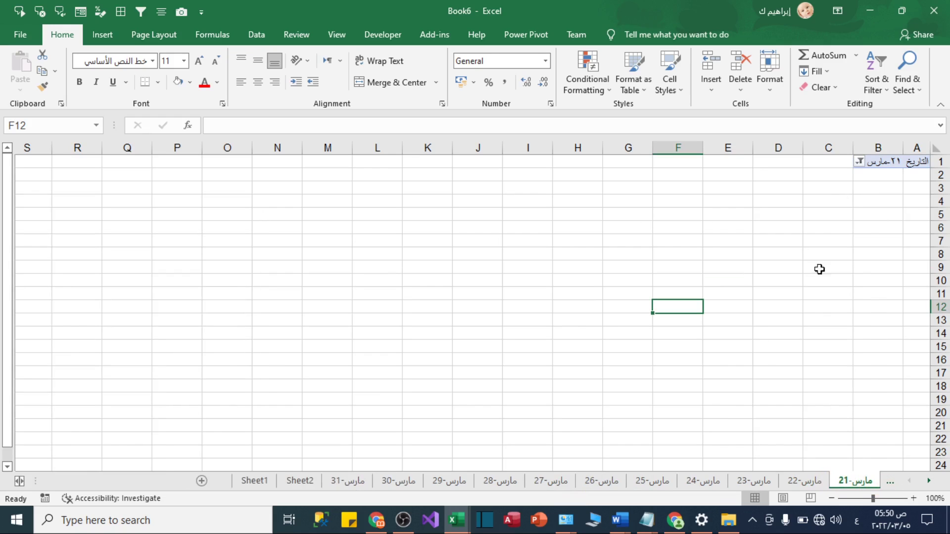
left_click(891, 161)
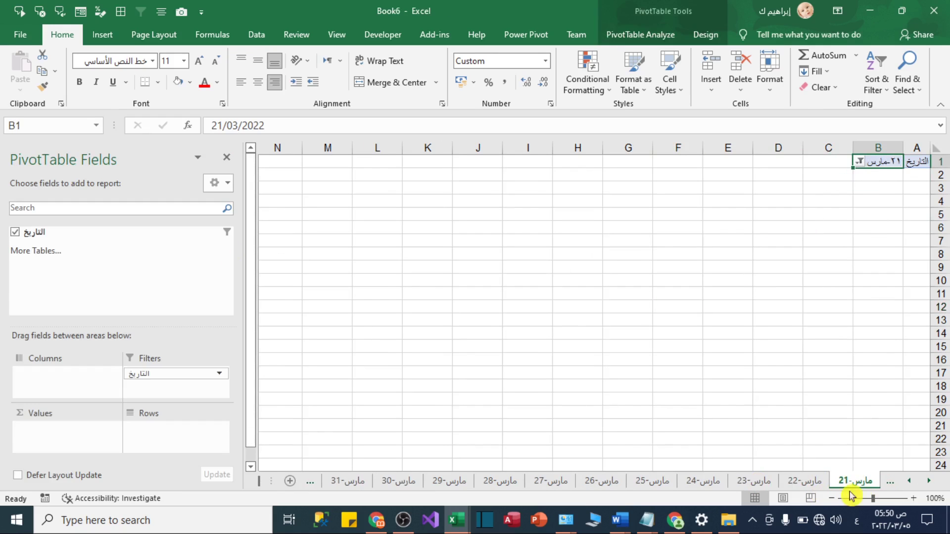
left_click(889, 487)
left_click(792, 482)
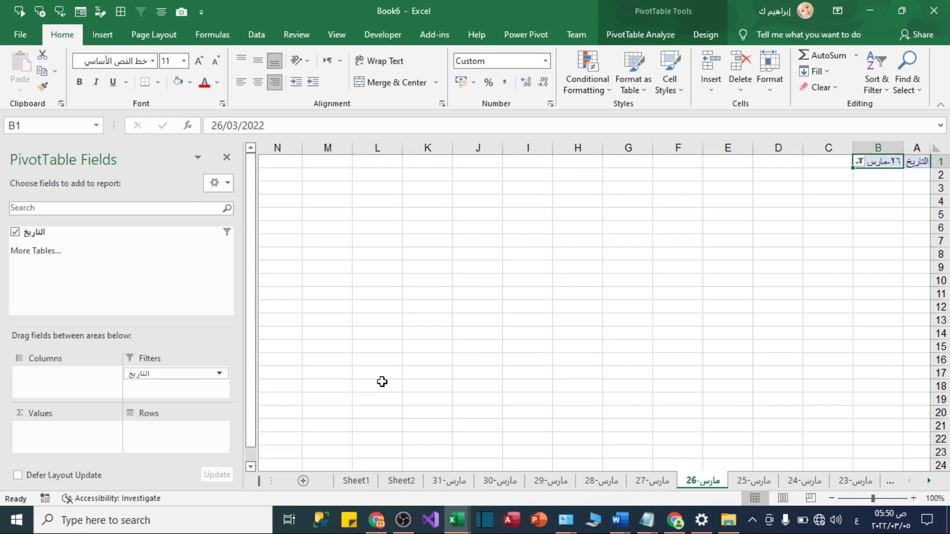
left_click(589, 484)
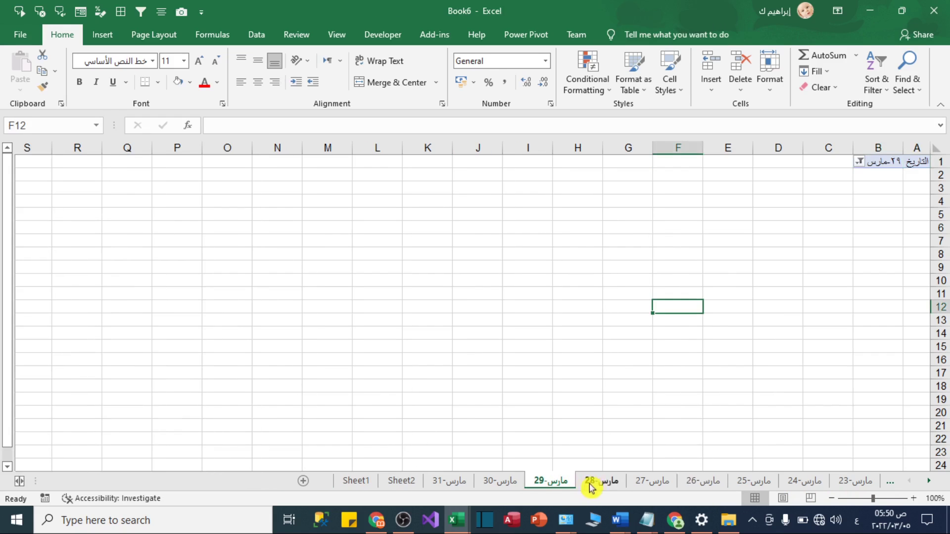
left_click(888, 162)
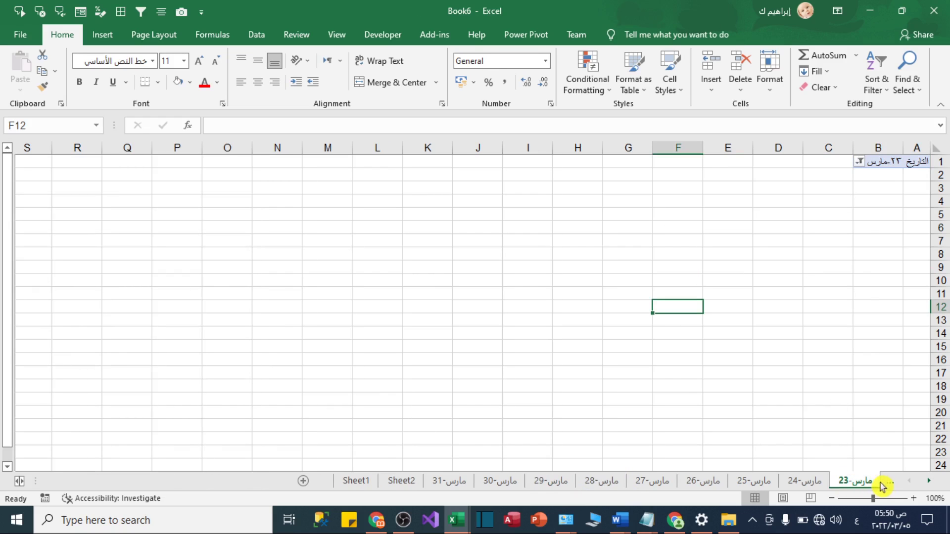
left_click(884, 485)
left_click(859, 485)
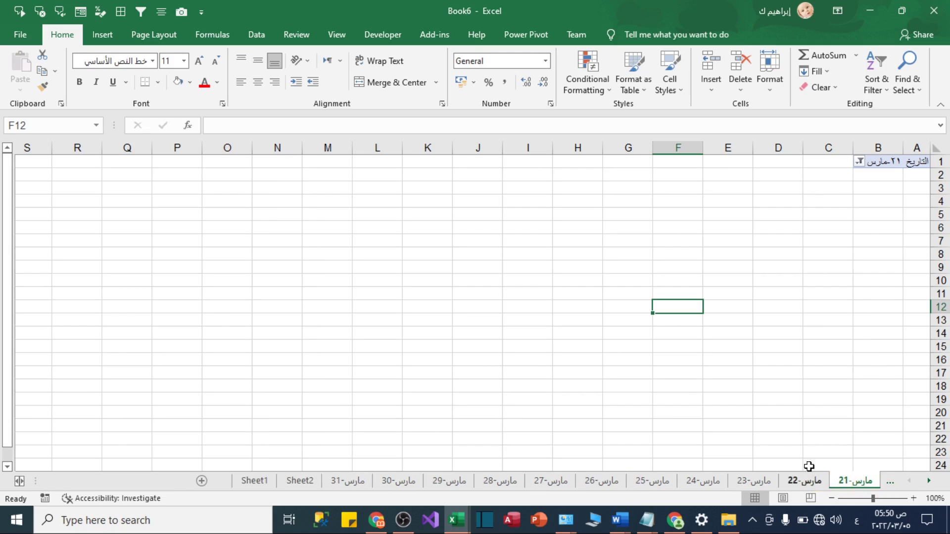
left_click(883, 162)
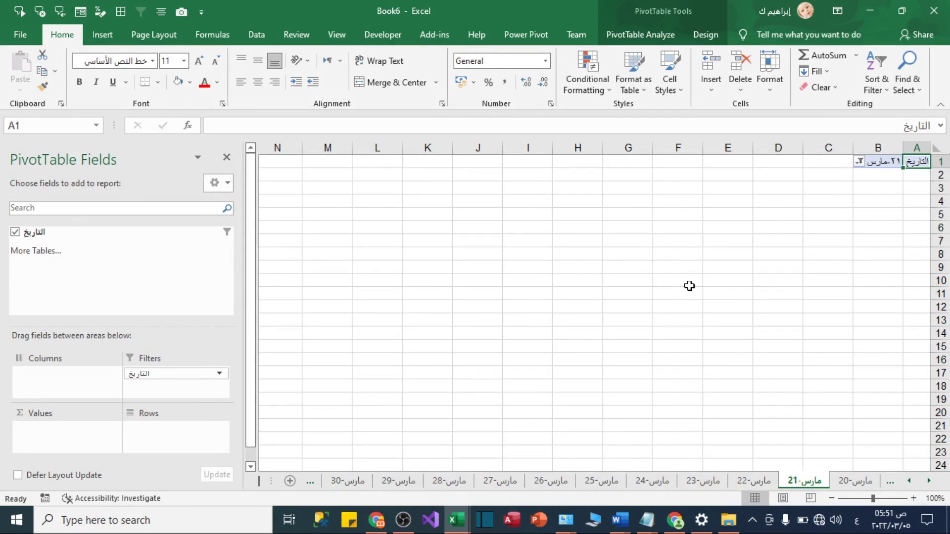
Step: Group all worksheets from the 21-مارس sheet and clear the whole of row 1 to remove the PivotTable from every day sheet
left_click(788, 483)
right_click(791, 486)
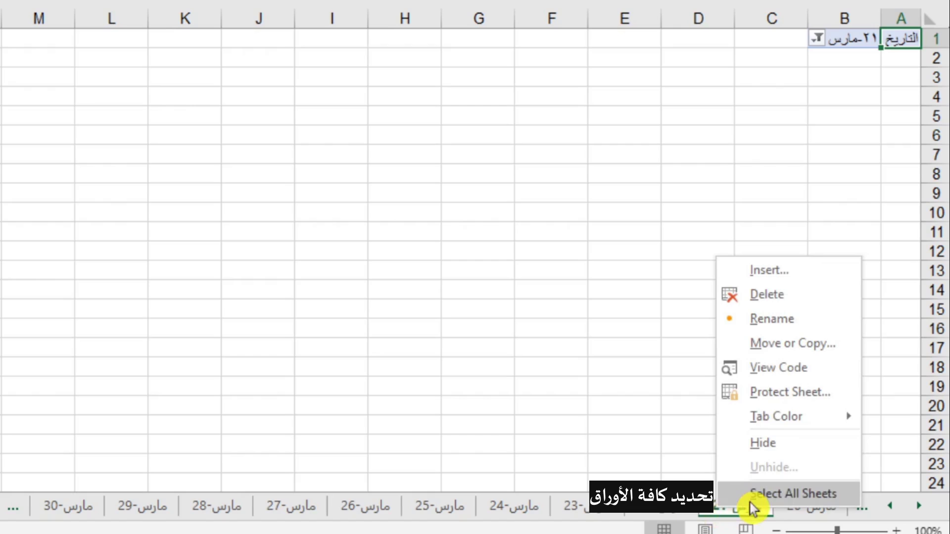
left_click(750, 502)
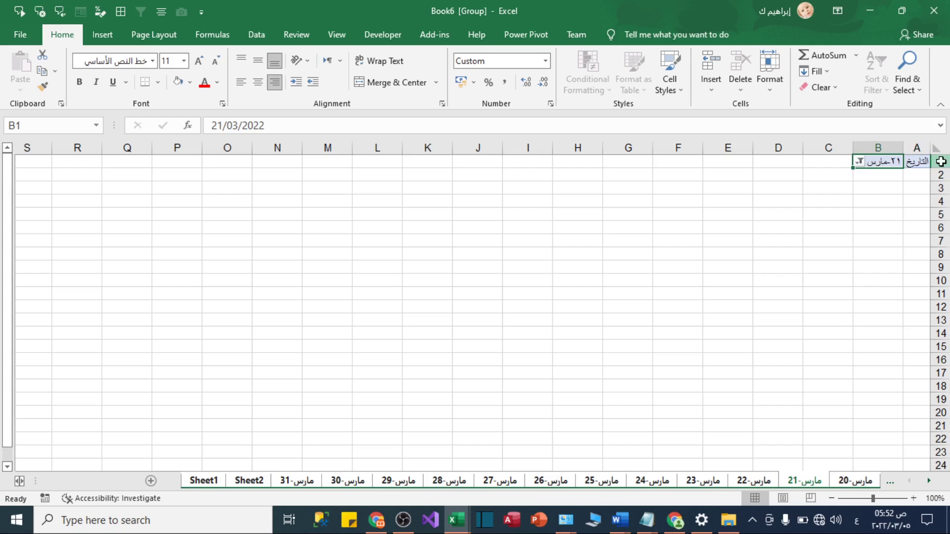
left_click(940, 161)
left_click(934, 168)
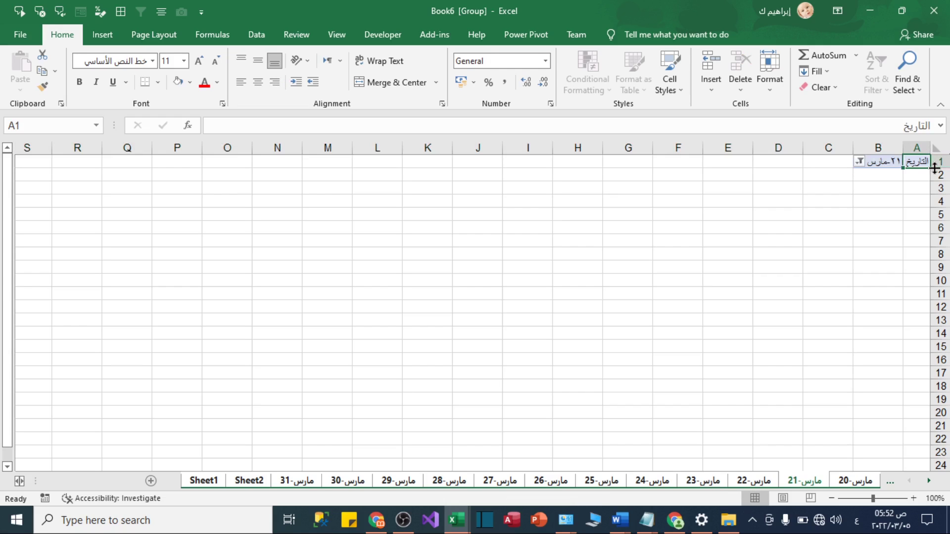
left_click(940, 161)
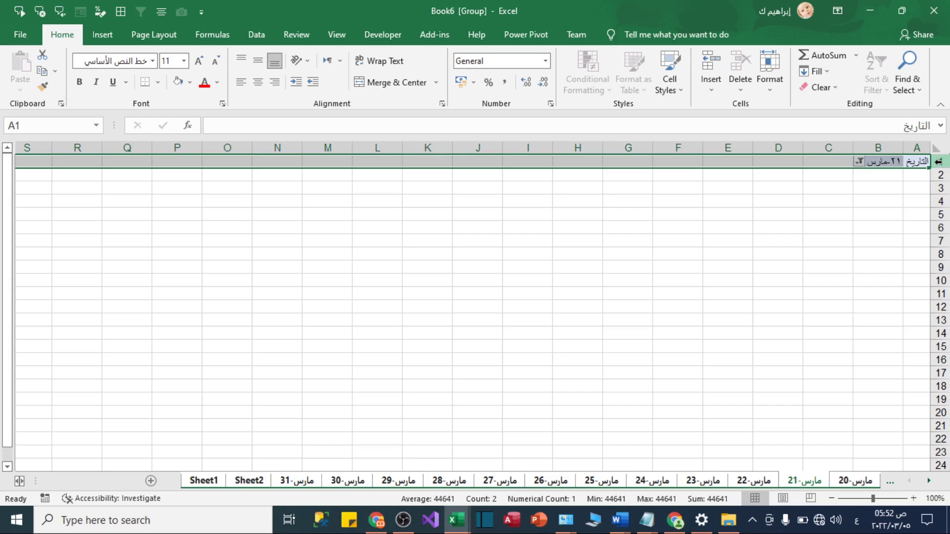
key("Delete")
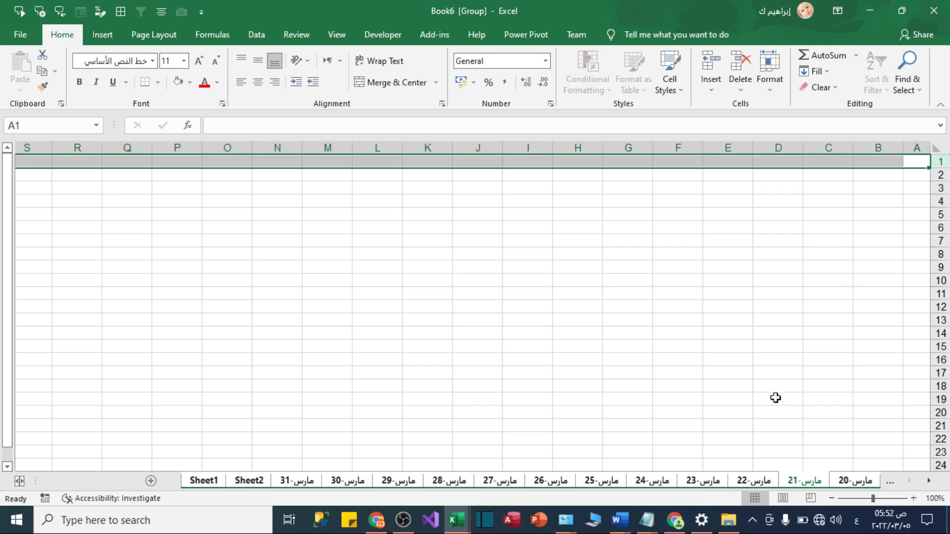
Step: Ungroup the worksheets so that each sheet can be edited separately
left_click(793, 485)
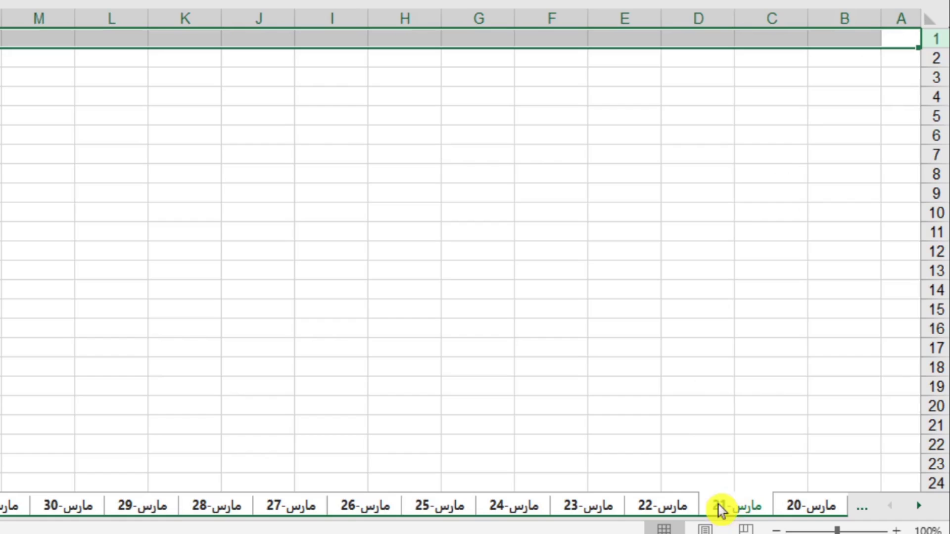
right_click(727, 505)
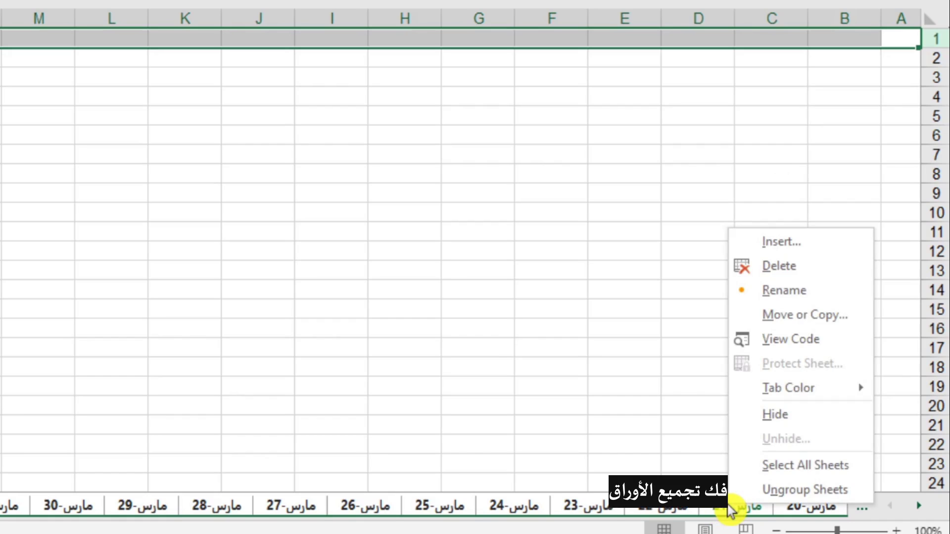
left_click(782, 496)
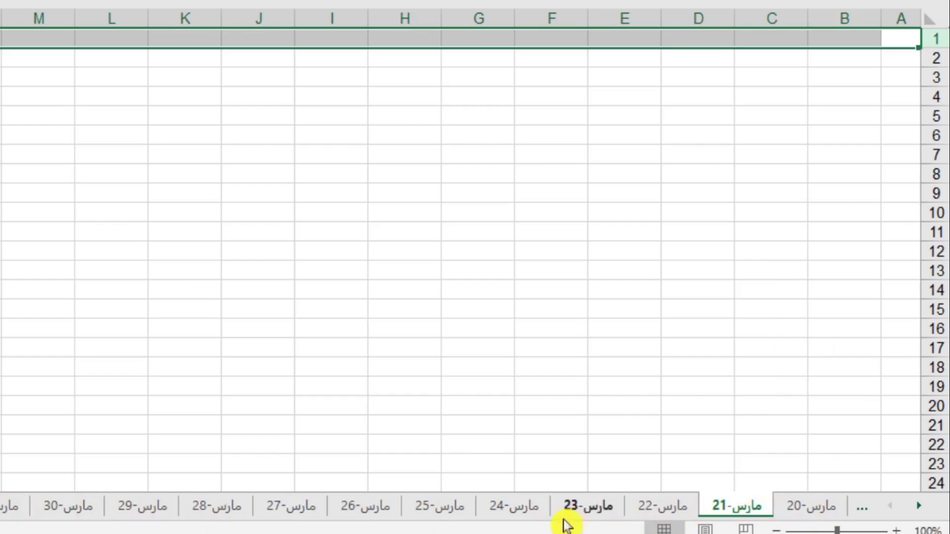
Step: Check day sheets between 20-مارس and 26-مارس for leftover PivotTable content, finishing on the cells of 23-مارس
left_click(530, 513)
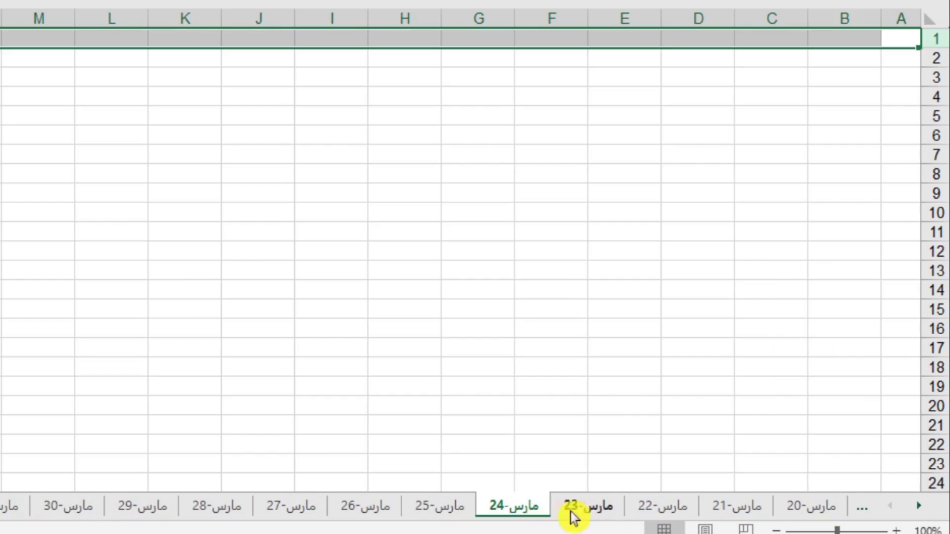
left_click(589, 516)
left_click(673, 514)
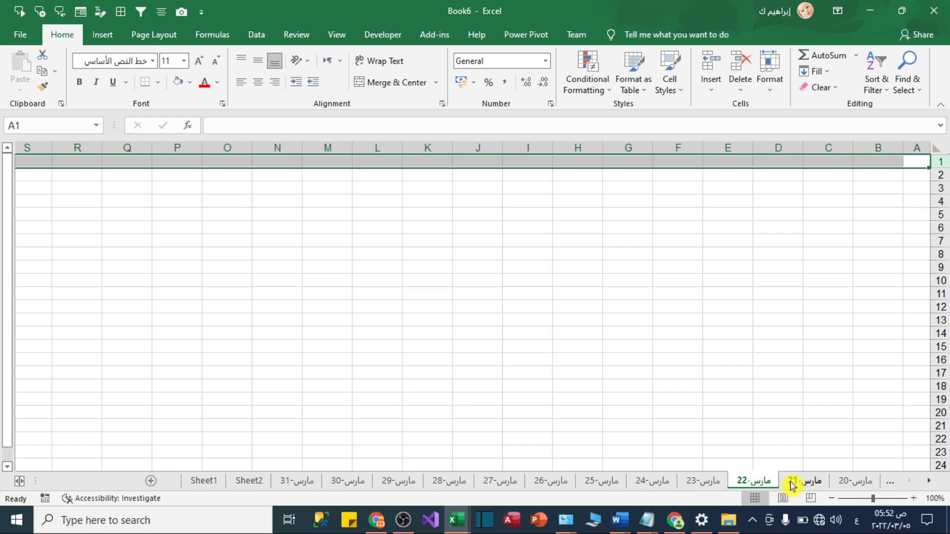
left_click(802, 484)
left_click(844, 484)
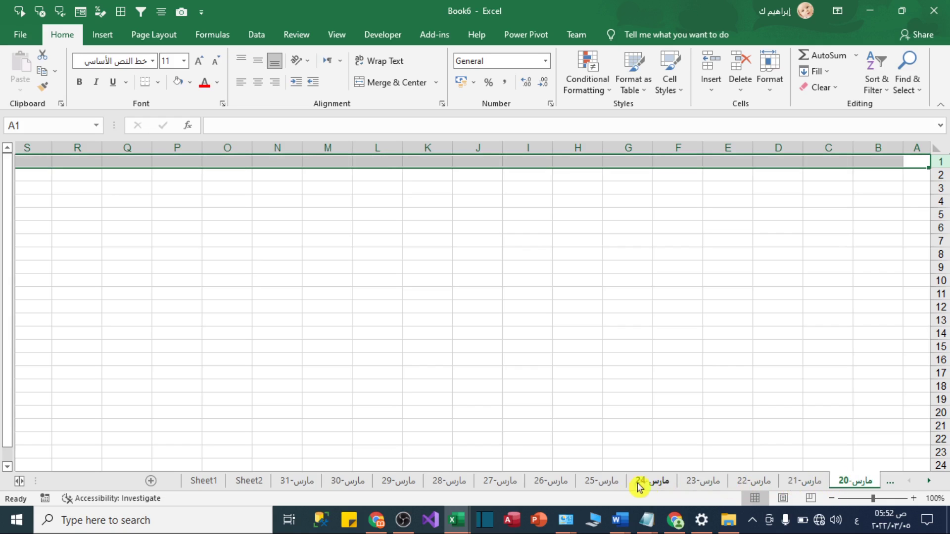
left_click(610, 488)
left_click(529, 491)
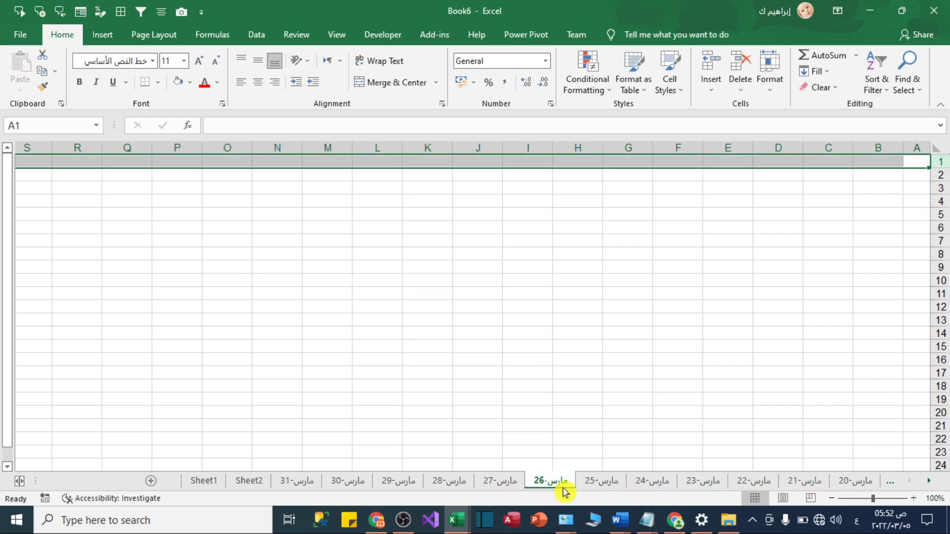
left_click(703, 481)
left_click_drag(893, 173, 881, 425)
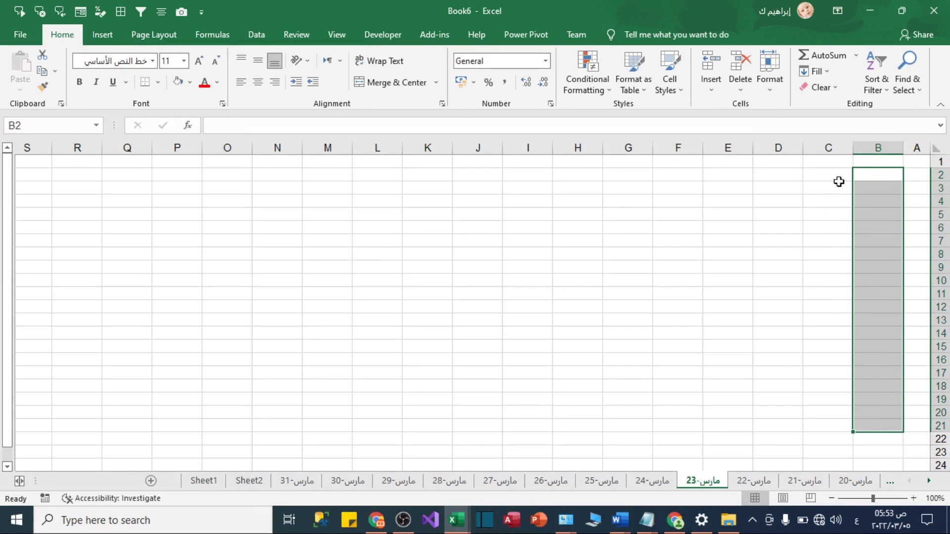
left_click(828, 161)
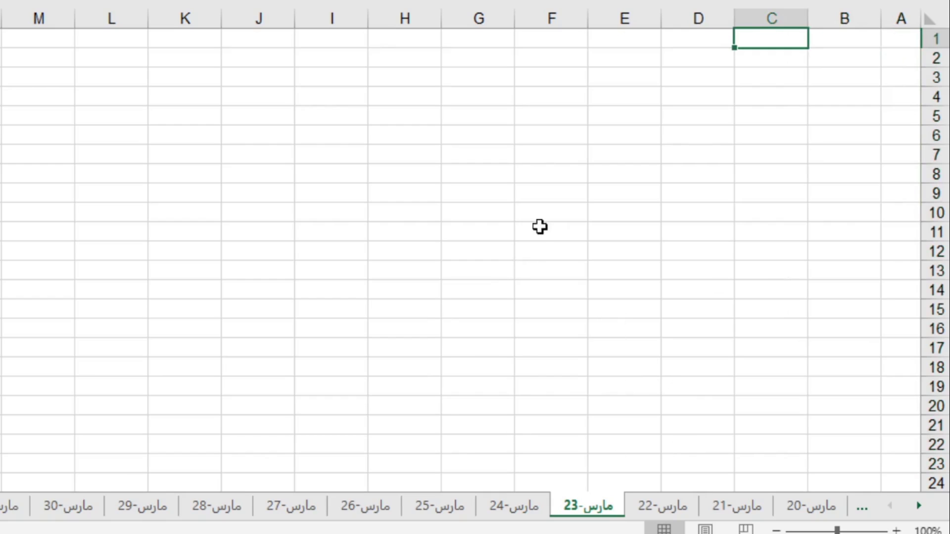
Step: Group all worksheets in the workbook, starting from the 23-مارس sheet
left_click(579, 515)
left_click(579, 517)
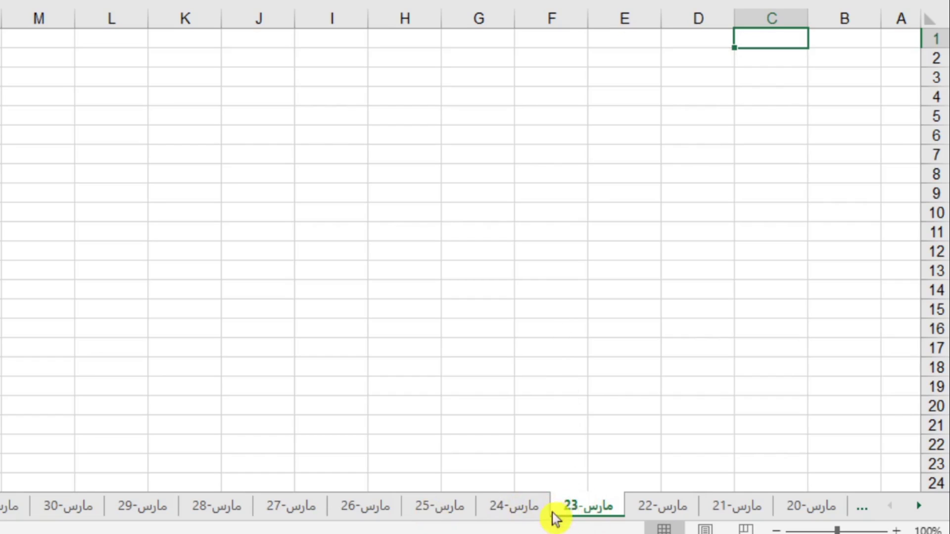
right_click(611, 514)
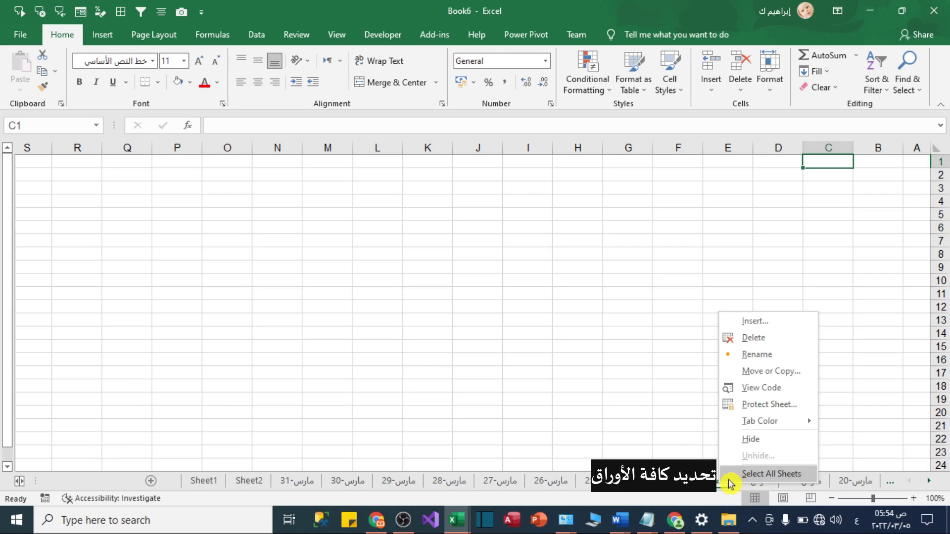
left_click(740, 479)
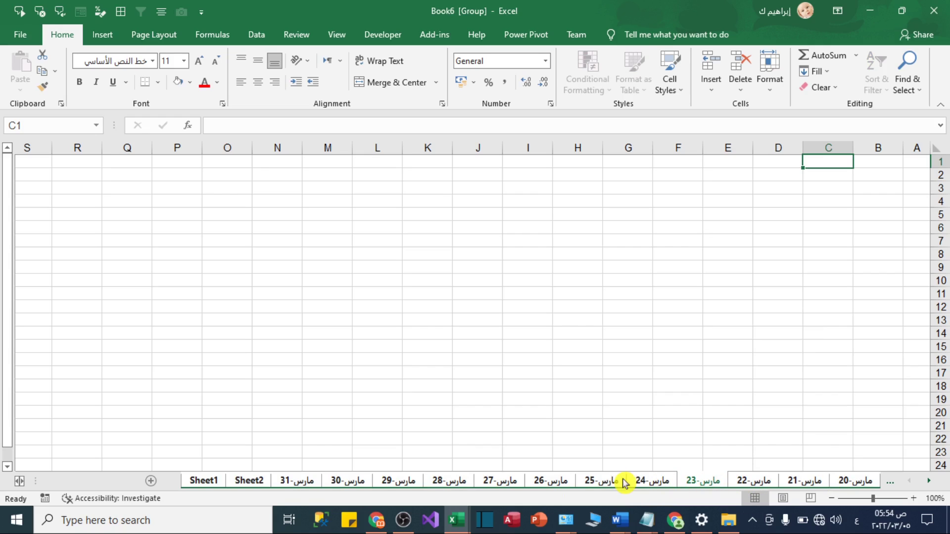
Step: Paste the copied 22-row list of employee numbers and names at A1 on all grouped sheets, and widen columns A and B
key("ctrl+c")
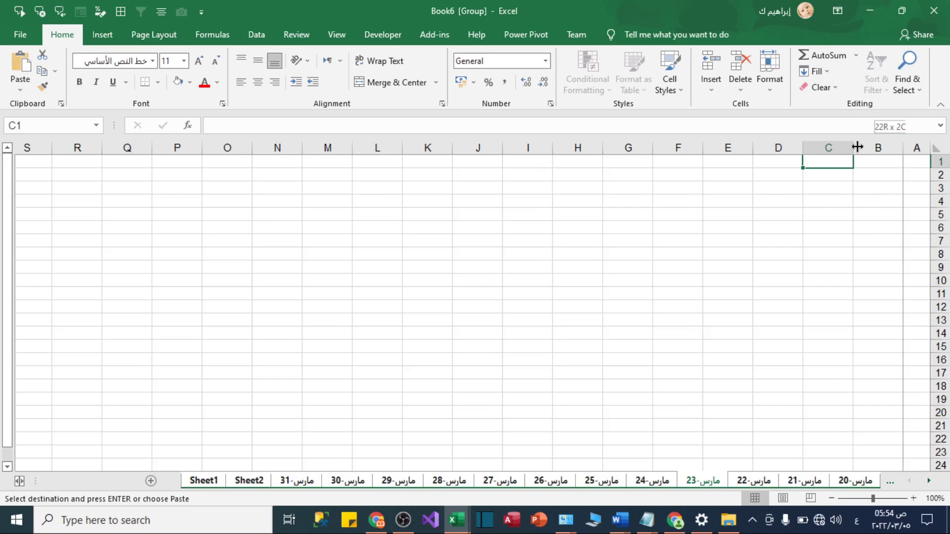
double_click(857, 146)
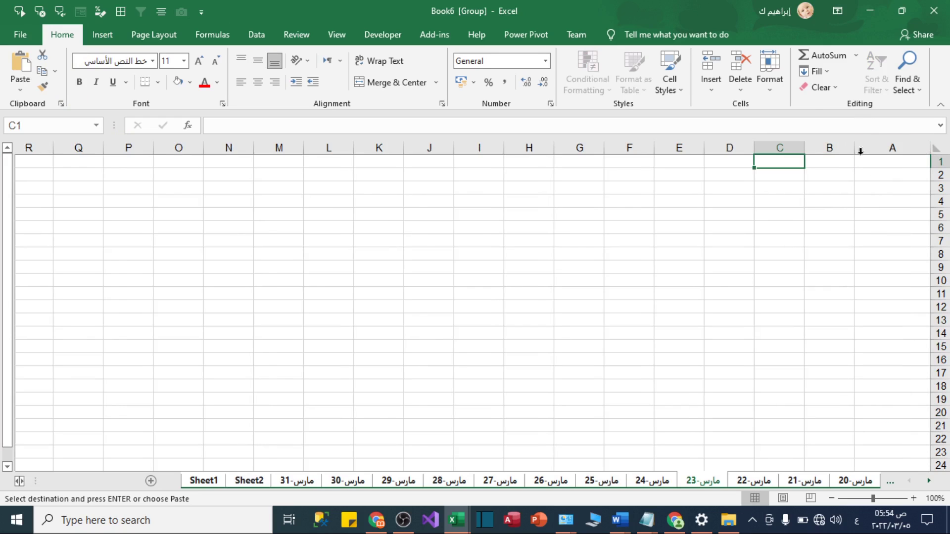
left_click(862, 161)
key("ctrl+v")
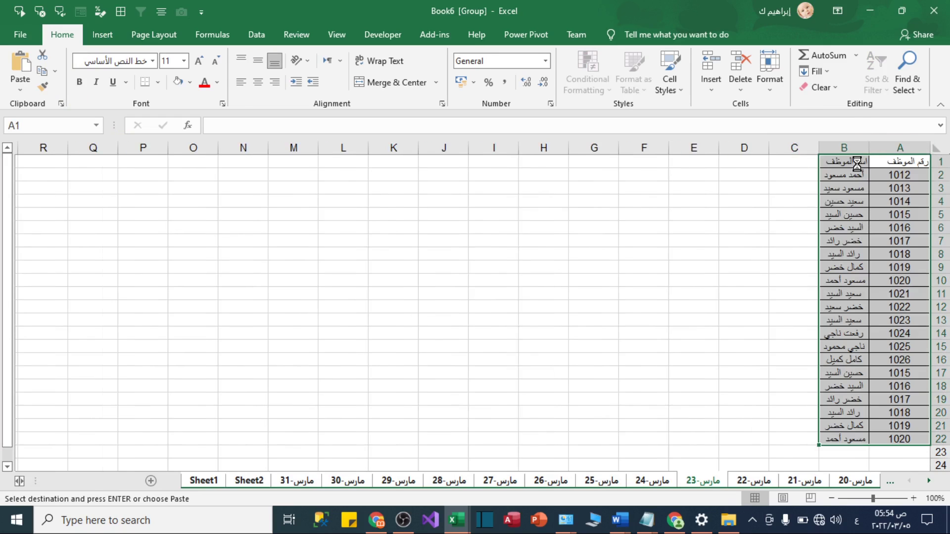
left_click_drag(820, 149, 811, 149)
left_click(897, 199)
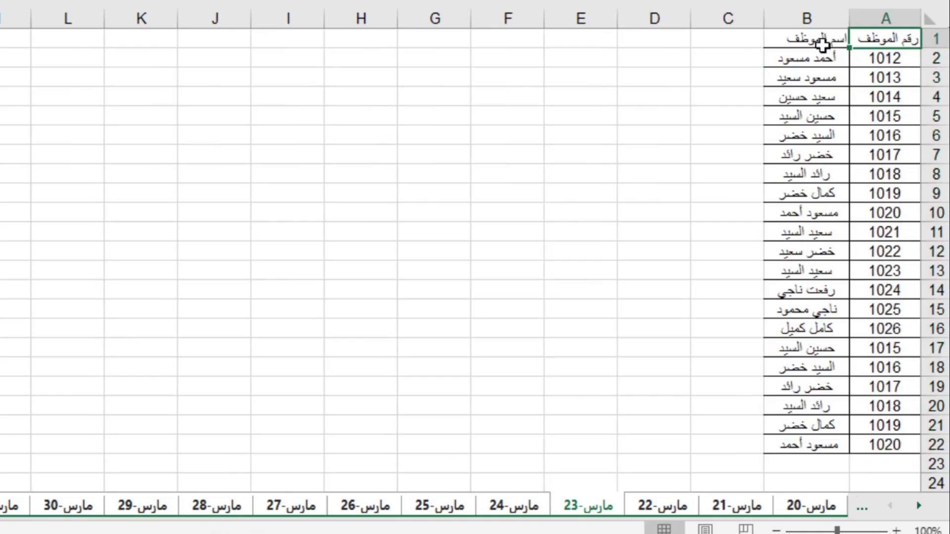
Step: Enter the headers ساعة الدخول, ساعة الخروج and ملاحظات in cells C1, D1 and E1 of the grouped sheets
left_click(861, 162)
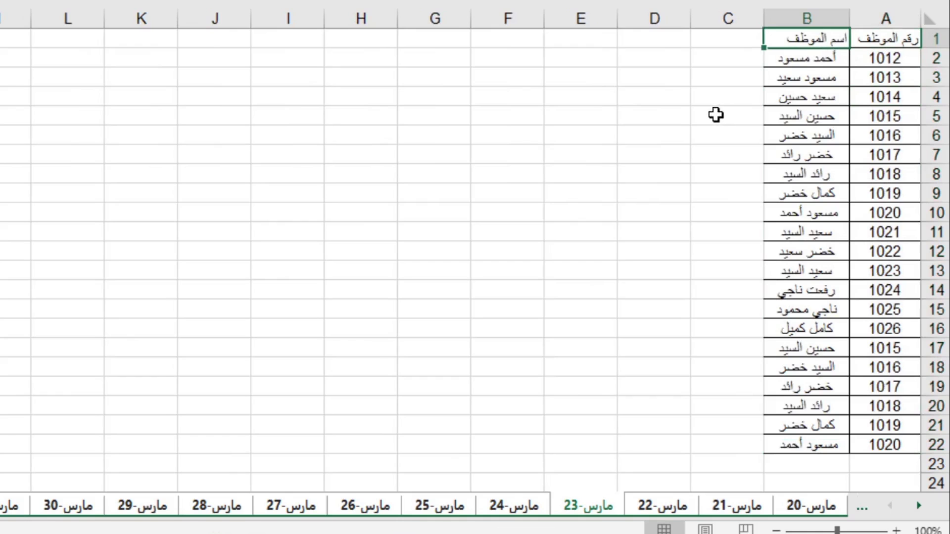
left_click(714, 41)
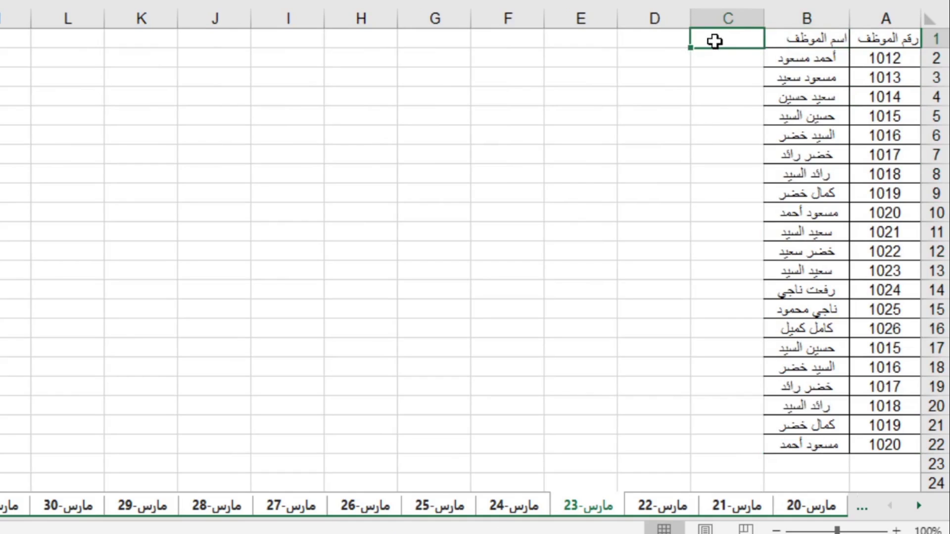
type("ر")
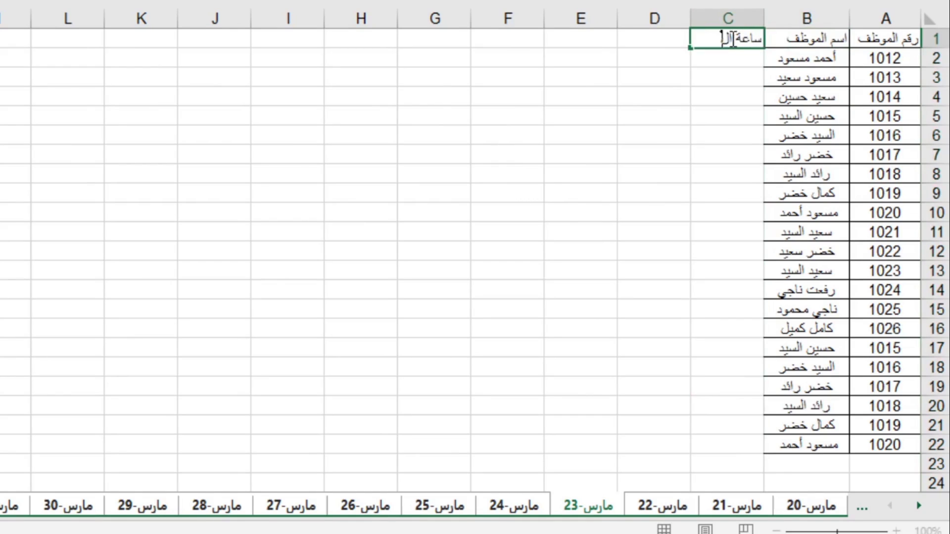
type("اعة الدخول")
key("Tab")
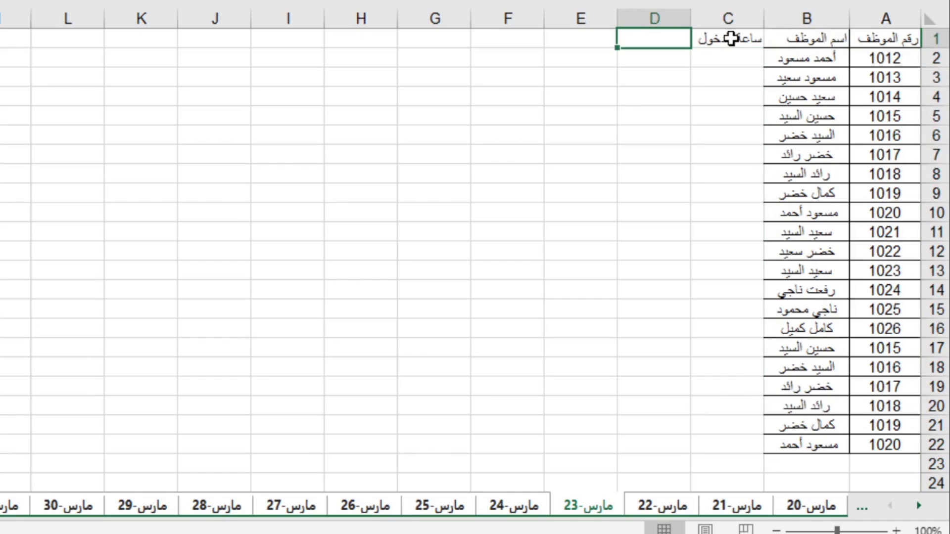
type("ساعة الخروج")
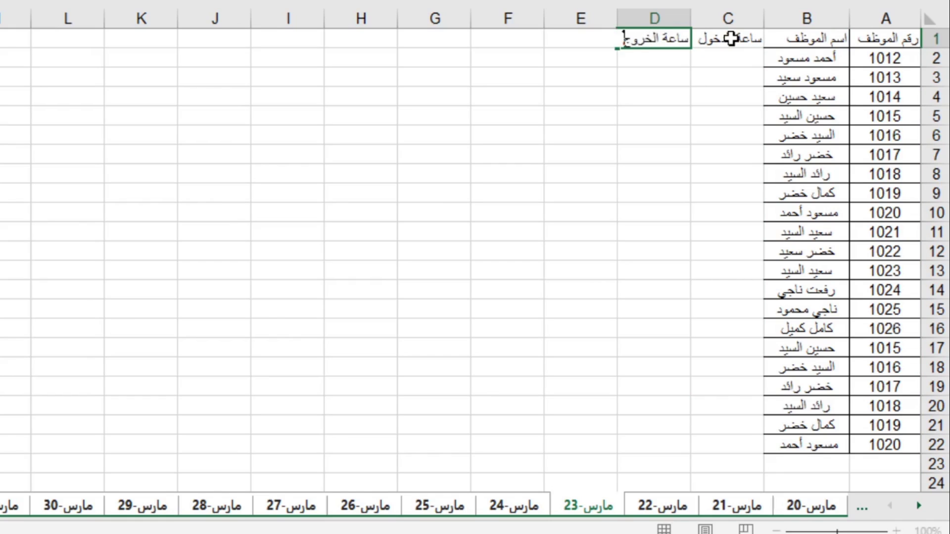
key("Tab")
type("ملاحظات")
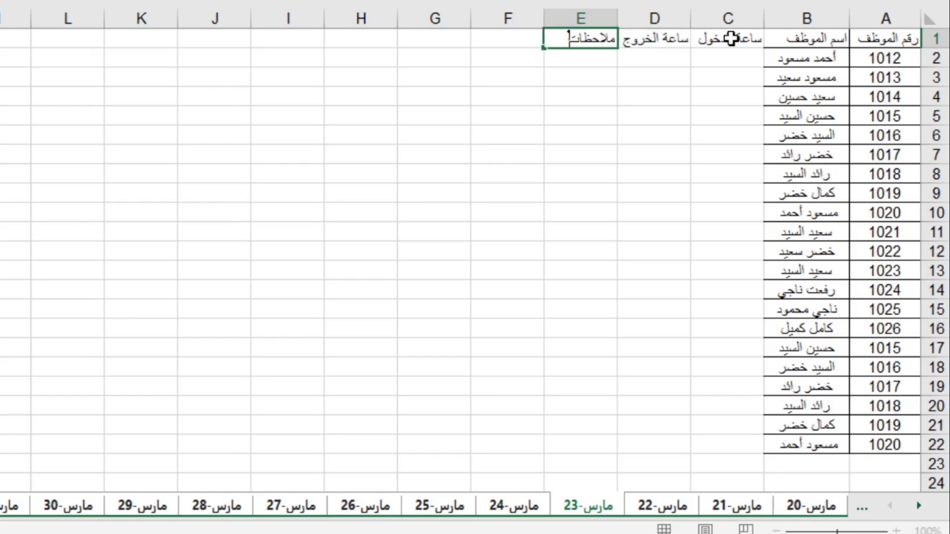
key("Return")
Step: Apply all borders to the range C1:E22 on the grouped sheets
left_click_drag(728, 38, 593, 434)
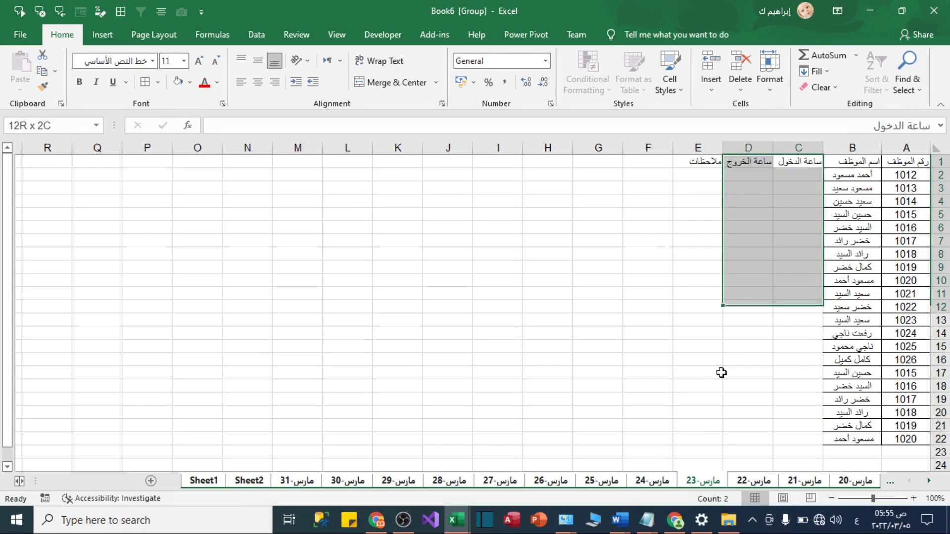
left_click_drag(706, 432, 699, 437)
left_click(145, 82)
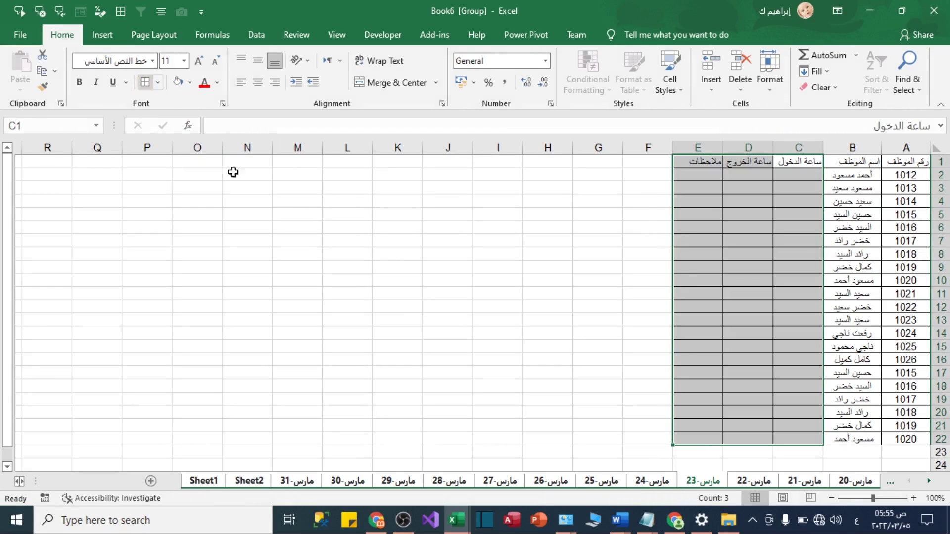
Step: Center the contents of columns A to E and widen the ملاحظات column E on the grouped sheets
left_click(398, 254)
left_click_drag(907, 148, 698, 149)
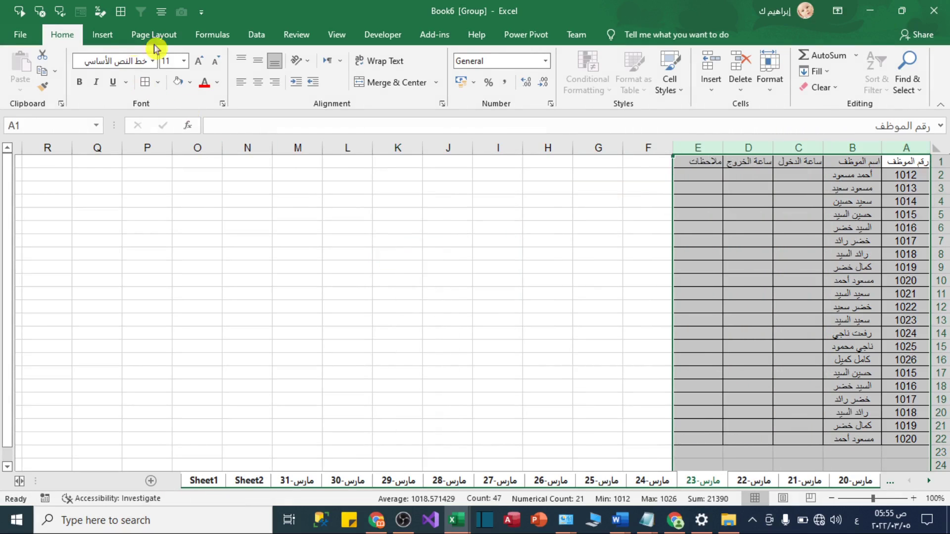
left_click(258, 82)
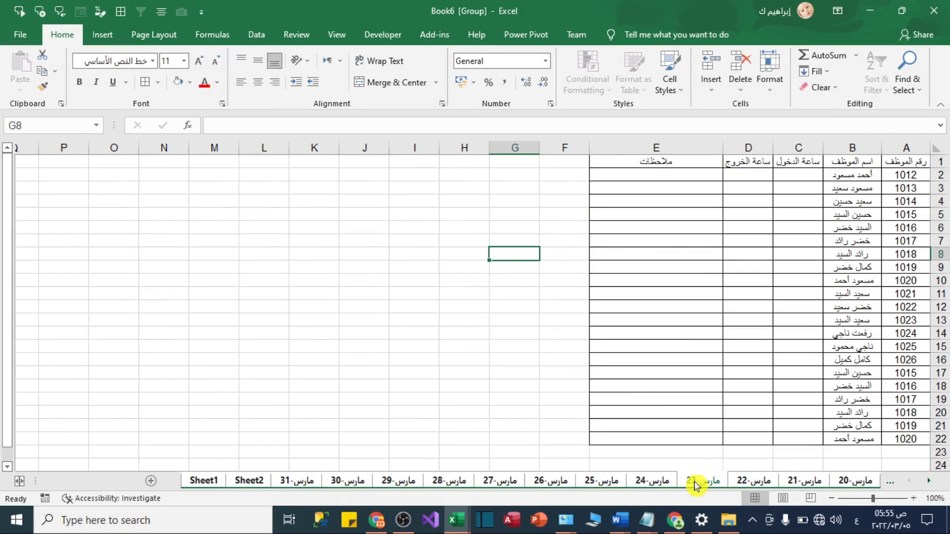
Step: Ungroup the worksheets from the 23-مارس sheet
right_click(694, 485)
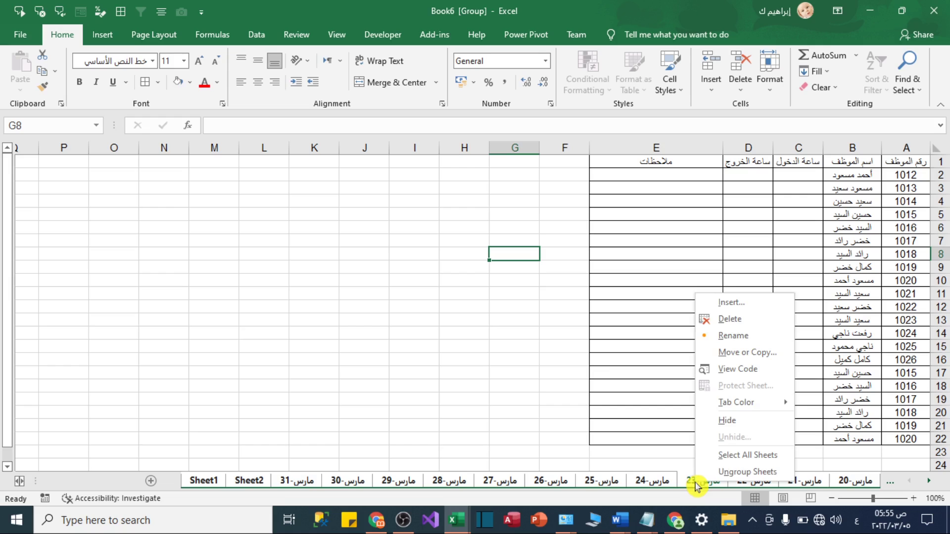
left_click(707, 472)
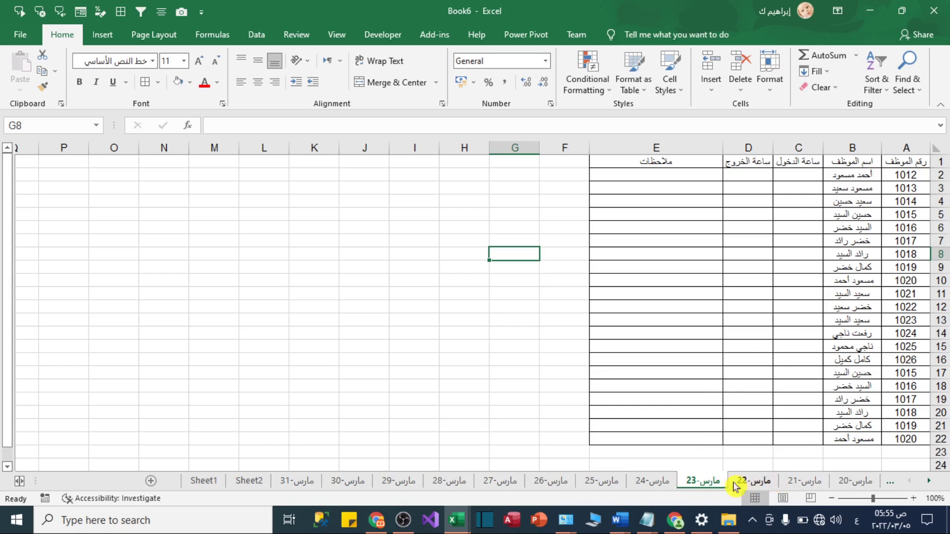
Step: Check the employee table on the day sheets from 17-مارس to 31-مارس
left_click(753, 481)
left_click(804, 481)
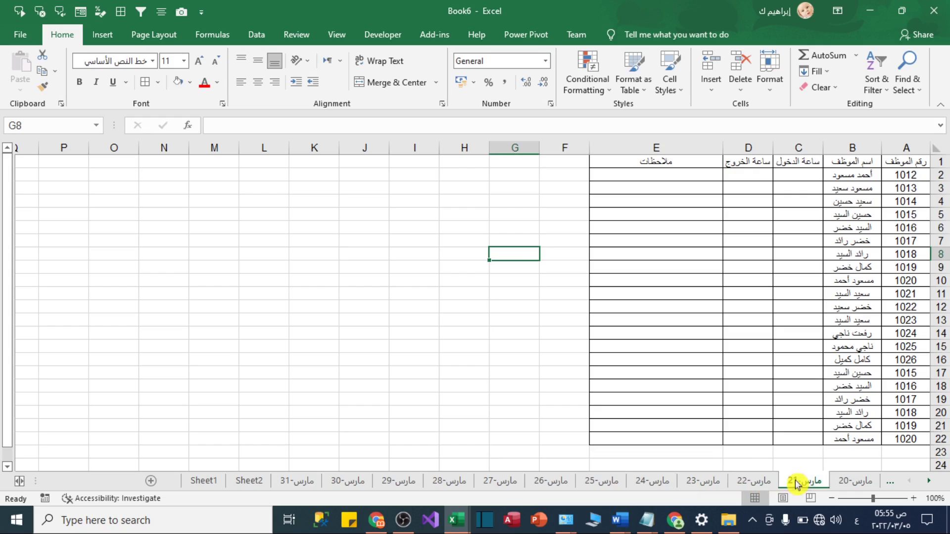
left_click(855, 481)
left_click(757, 484)
left_click(703, 484)
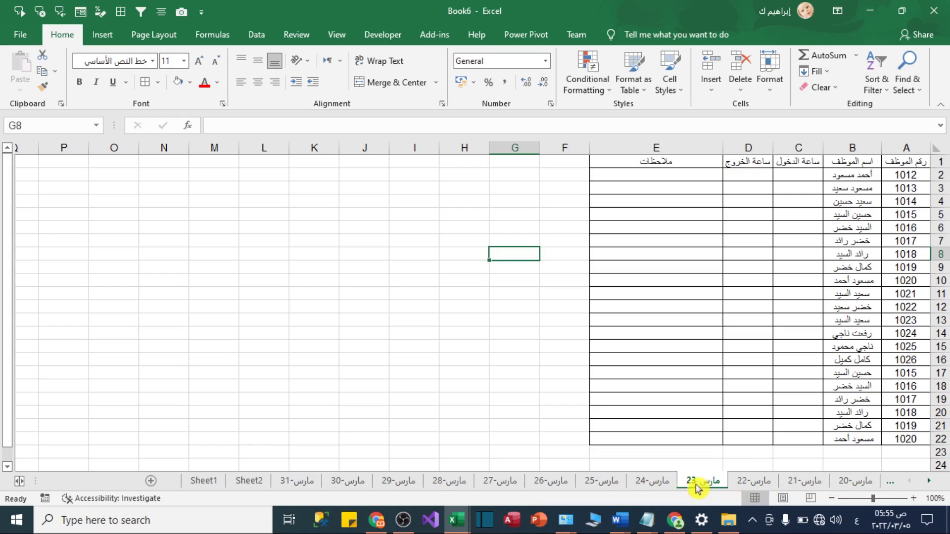
left_click(650, 484)
left_click(594, 483)
left_click(550, 481)
left_click(500, 481)
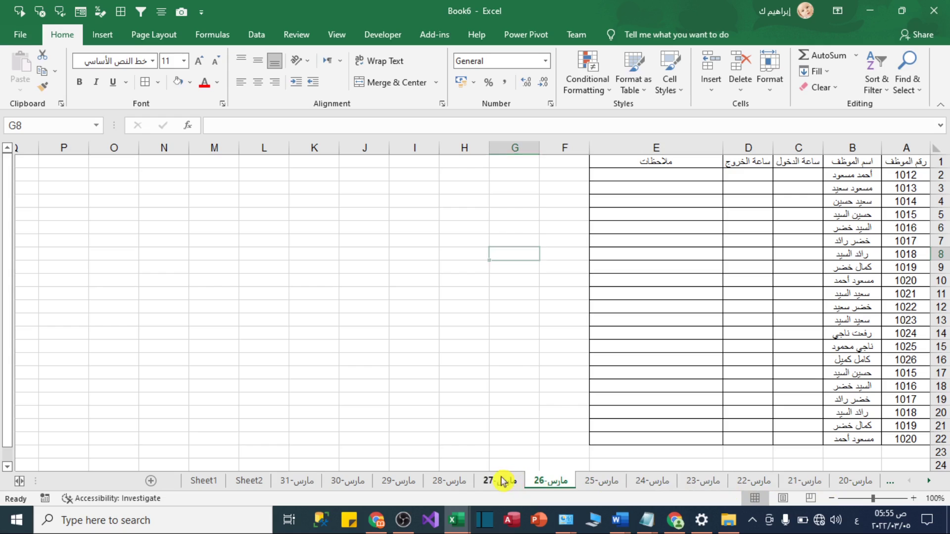
left_click(449, 481)
left_click(401, 481)
left_click(329, 481)
left_click(296, 481)
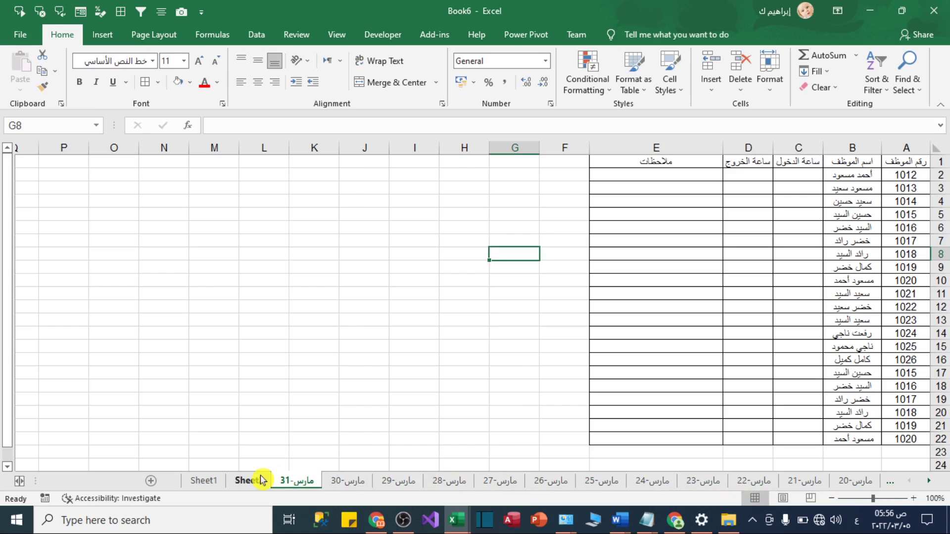
left_click(866, 482)
left_click(881, 482)
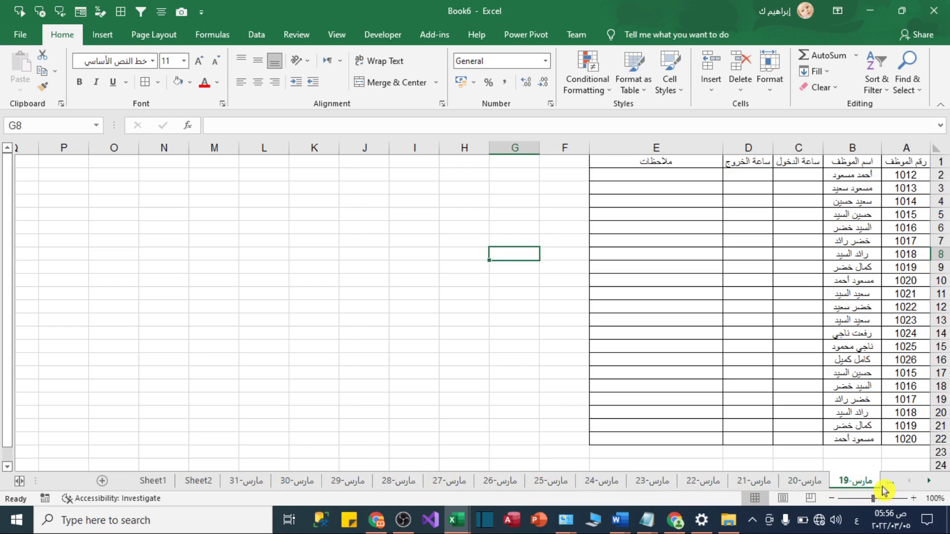
left_click(880, 483)
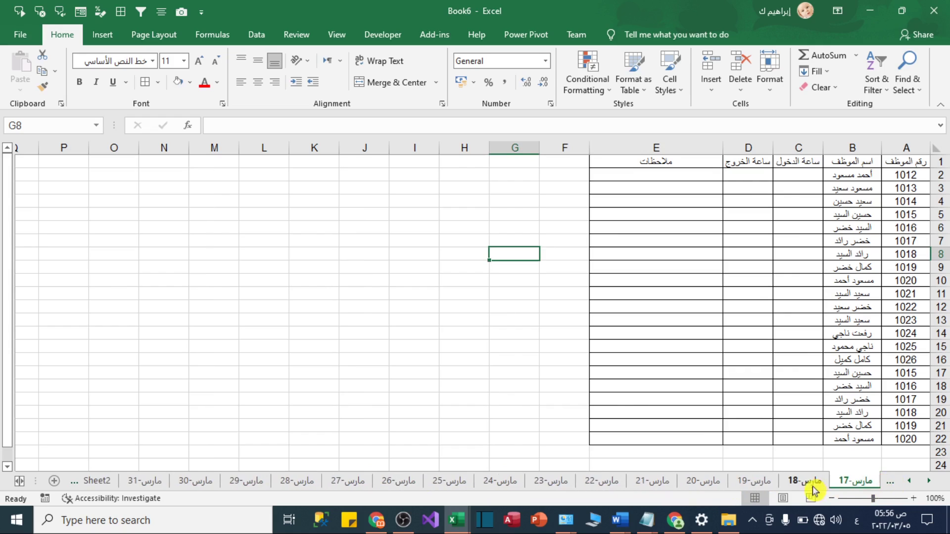
Step: Select the header cells A1:E1 on the 18-مارس sheet and group all worksheets
key("ctrl+Home")
key("ctrl+shift+Left")
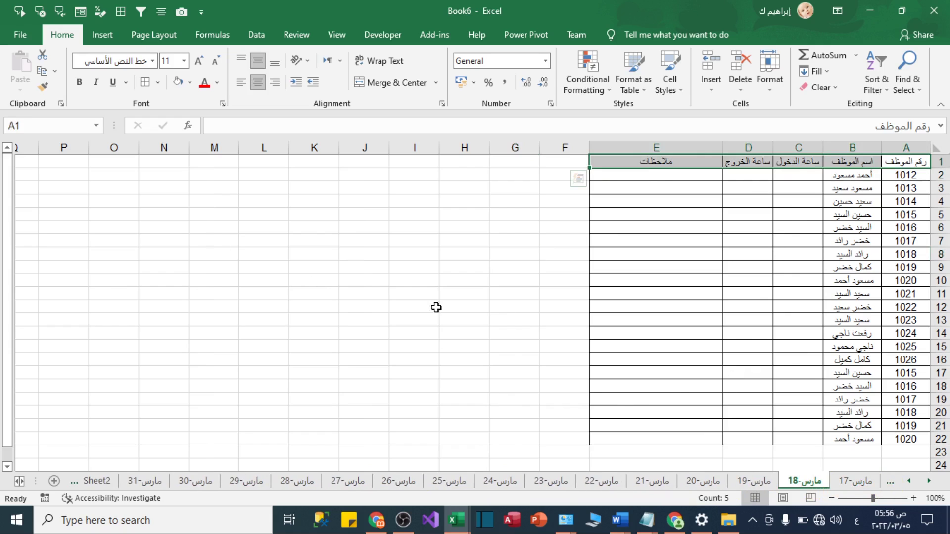
key("ctrl+z")
left_click_drag(920, 167, 640, 157)
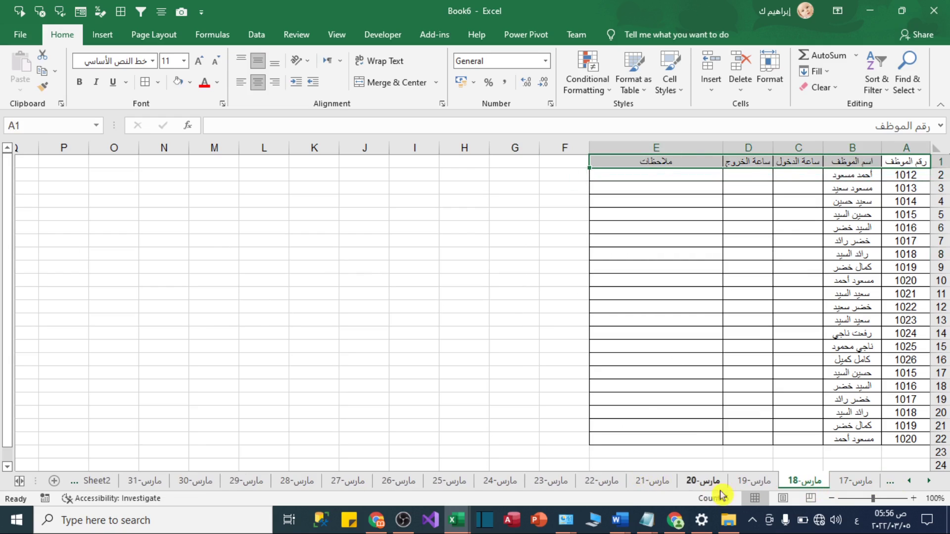
right_click(802, 490)
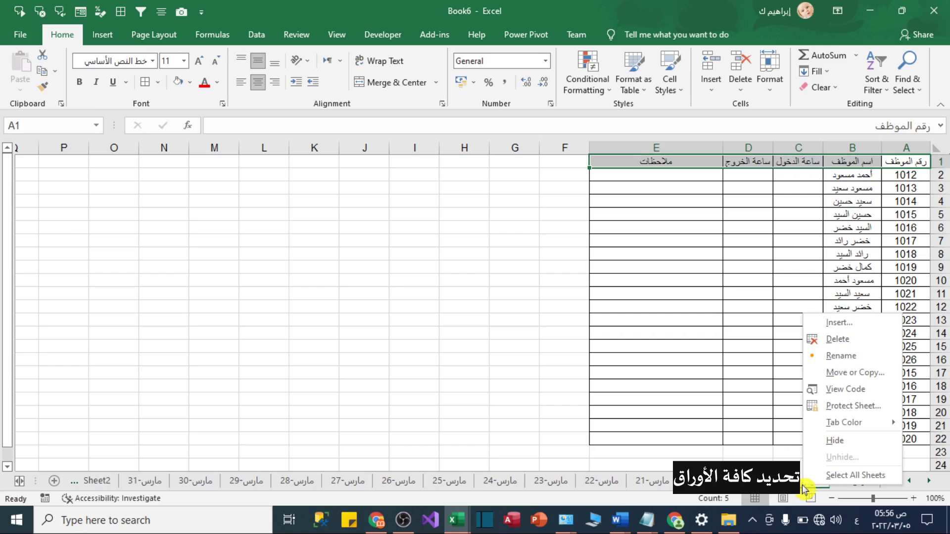
left_click(823, 479)
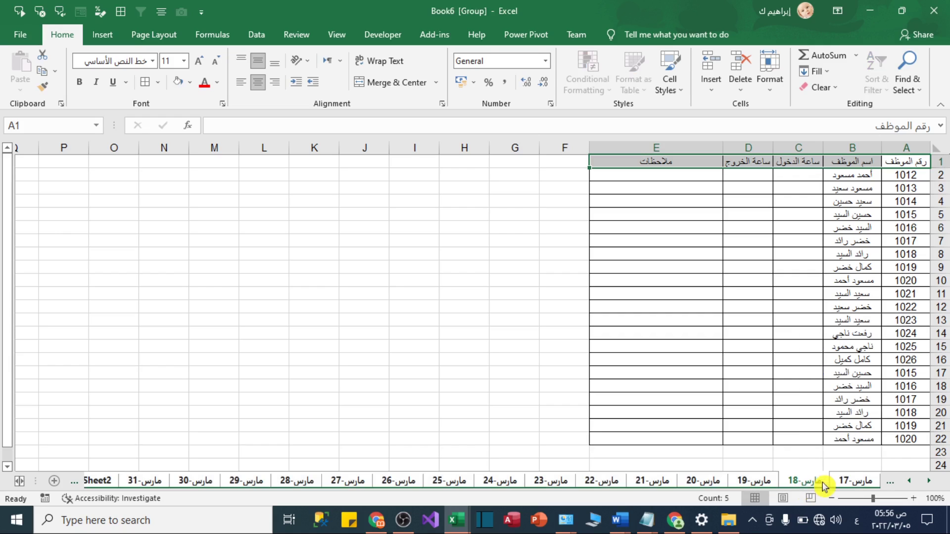
Step: Give the header cells A1:E1 a light gold fill and bold text across all grouped sheets
left_click_drag(909, 161, 649, 160)
left_click_drag(889, 160, 600, 159)
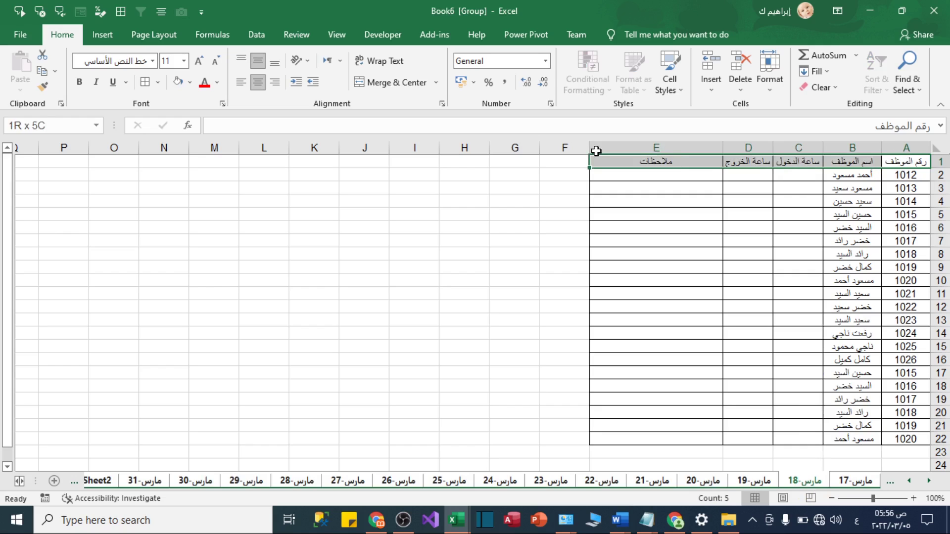
left_click(190, 82)
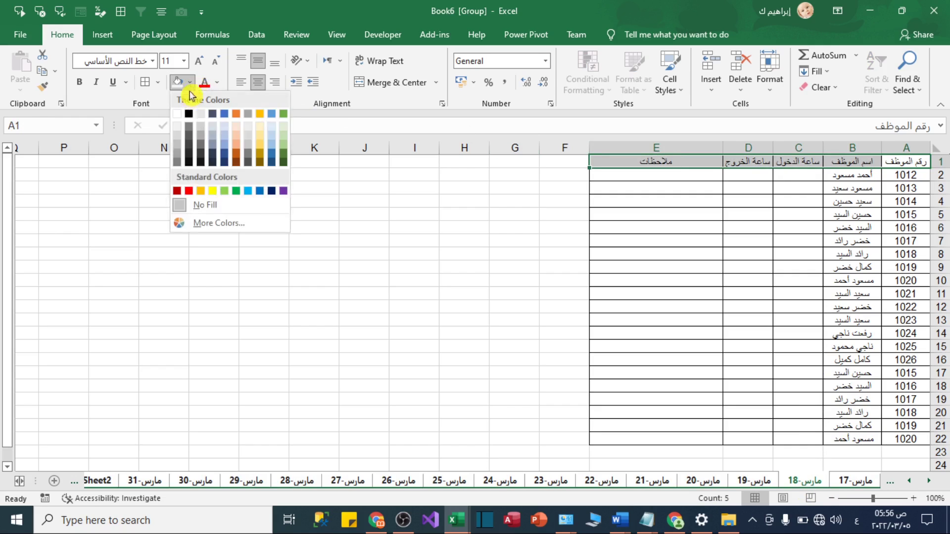
left_click(262, 132)
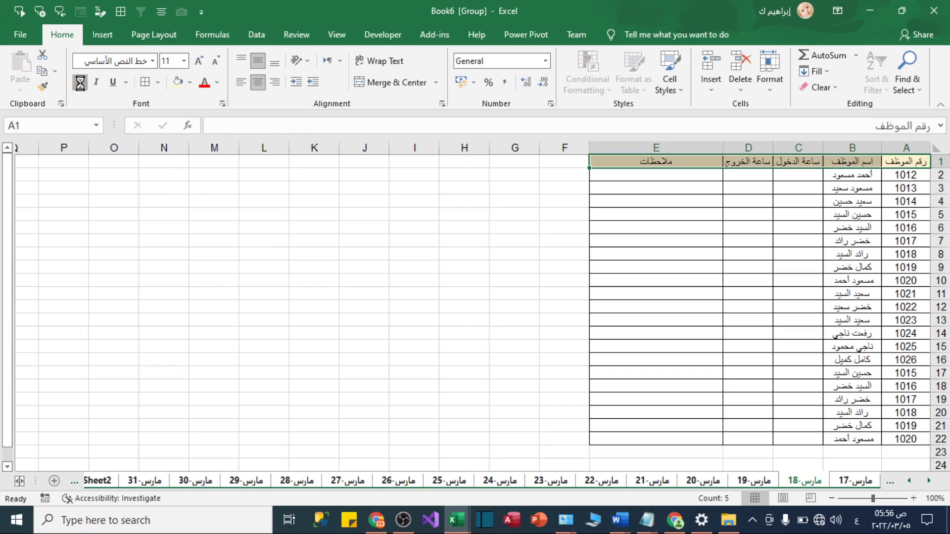
left_click(80, 82)
Step: Auto-fit the widths of columns C and D to their bold headers on the grouped sheets
double_click(773, 148)
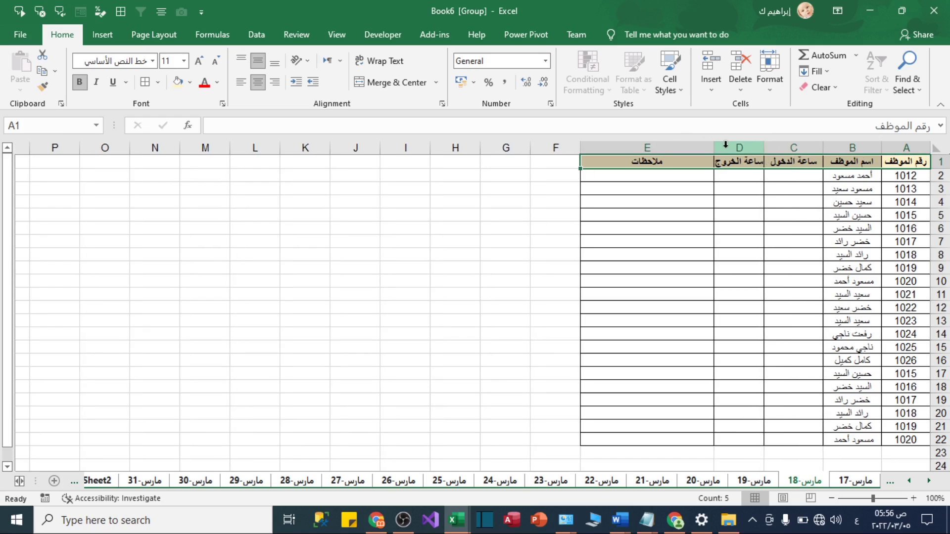
double_click(713, 144)
left_click(507, 213)
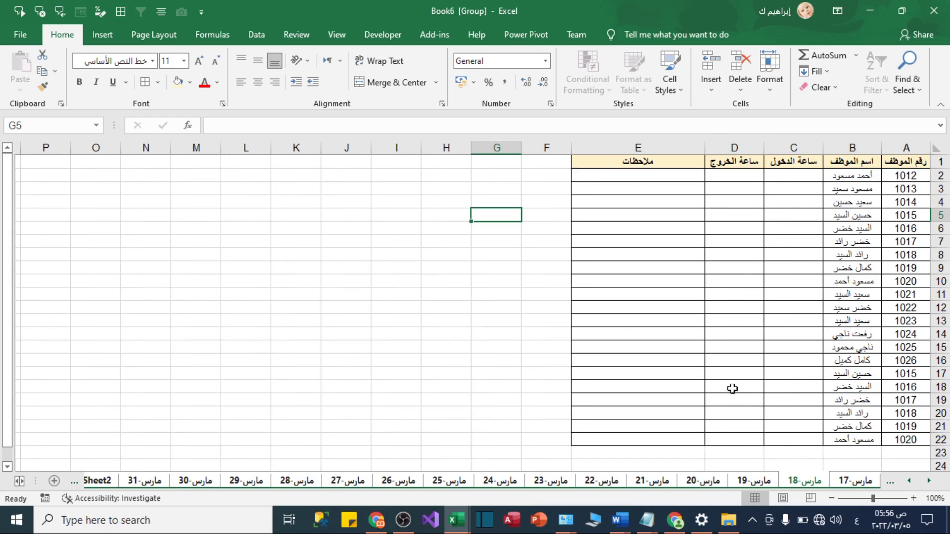
Step: Ungroup the worksheets from the 18-مارس sheet
left_click(800, 478)
right_click(801, 479)
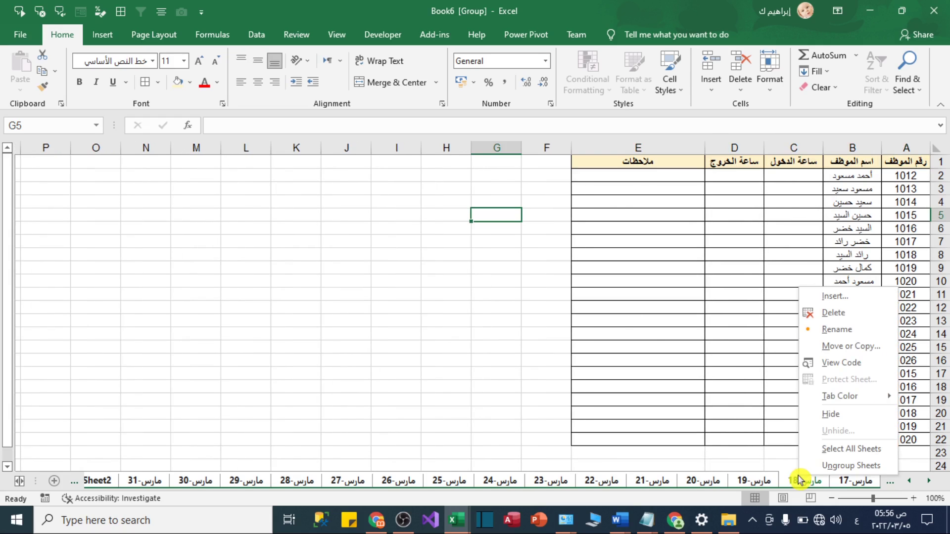
left_click(823, 473)
Step: Check the formatted attendance table on the individual day sheets from 19-مارس onward and on the earlier days back to 12-مارس
left_click(755, 483)
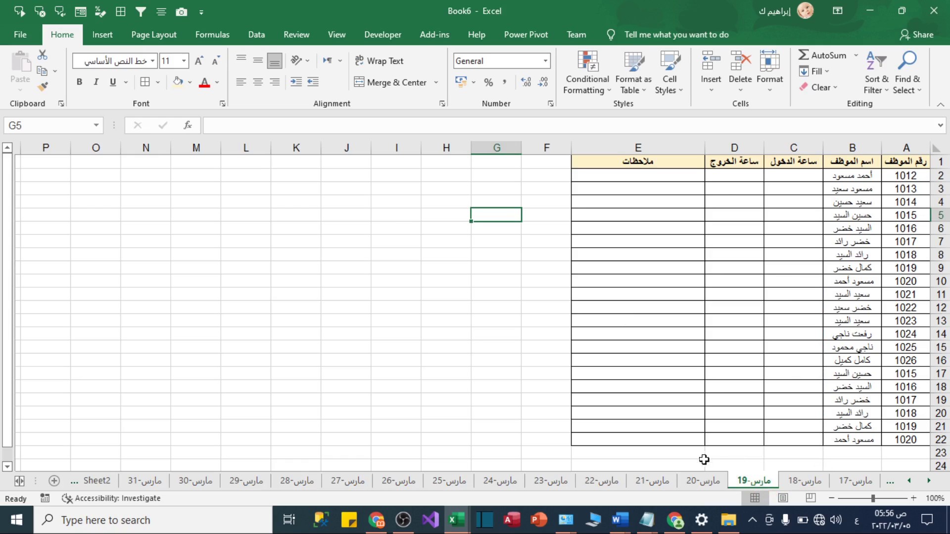
left_click(691, 482)
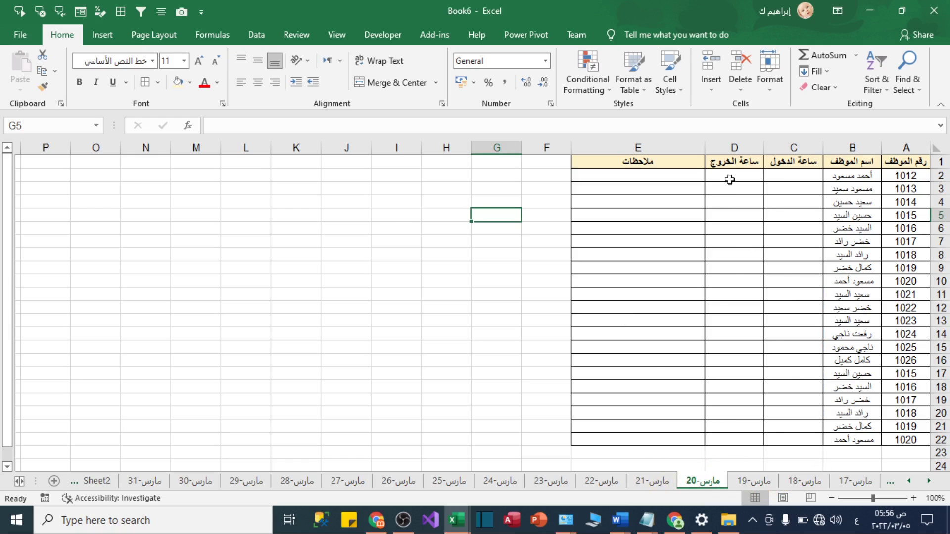
left_click(652, 481)
left_click(601, 481)
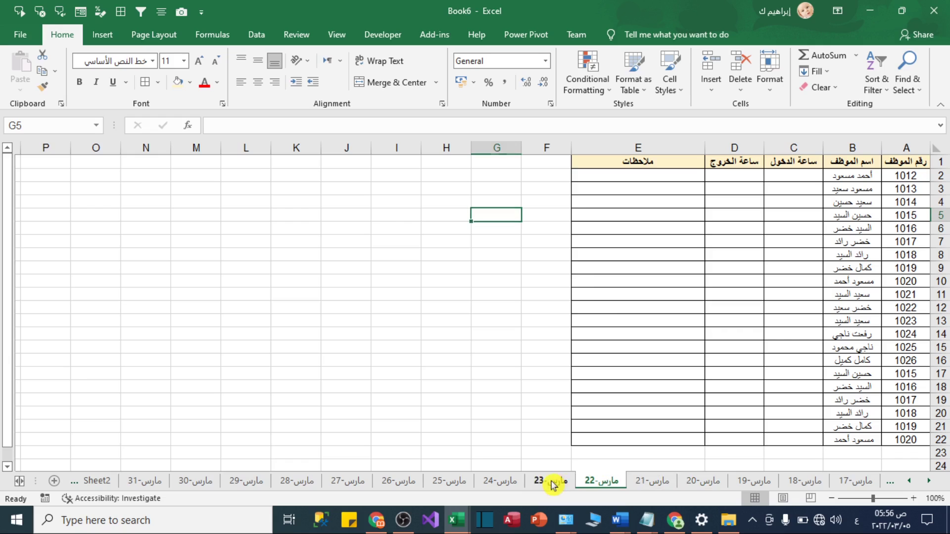
left_click(553, 481)
left_click(491, 469)
left_click(890, 482)
left_click(891, 483)
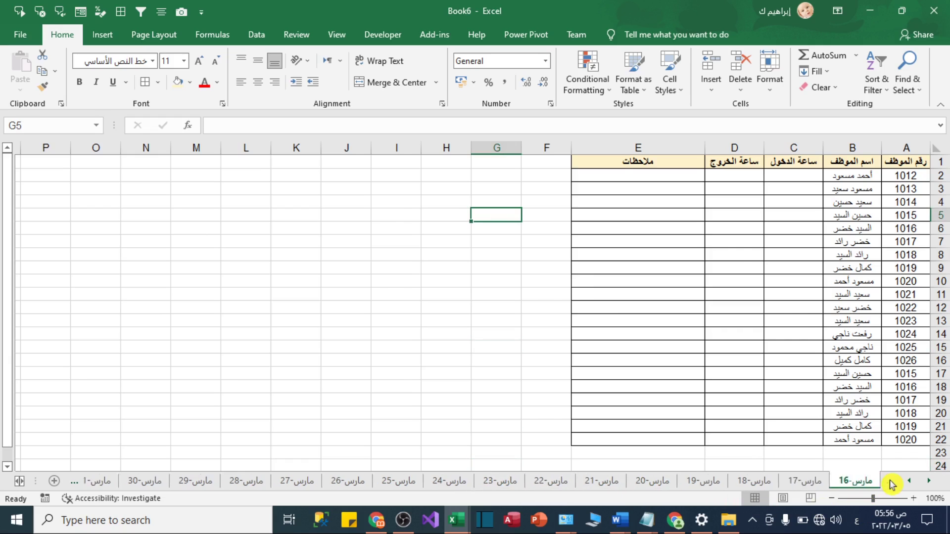
left_click(892, 484)
left_click(892, 484)
left_click(659, 308)
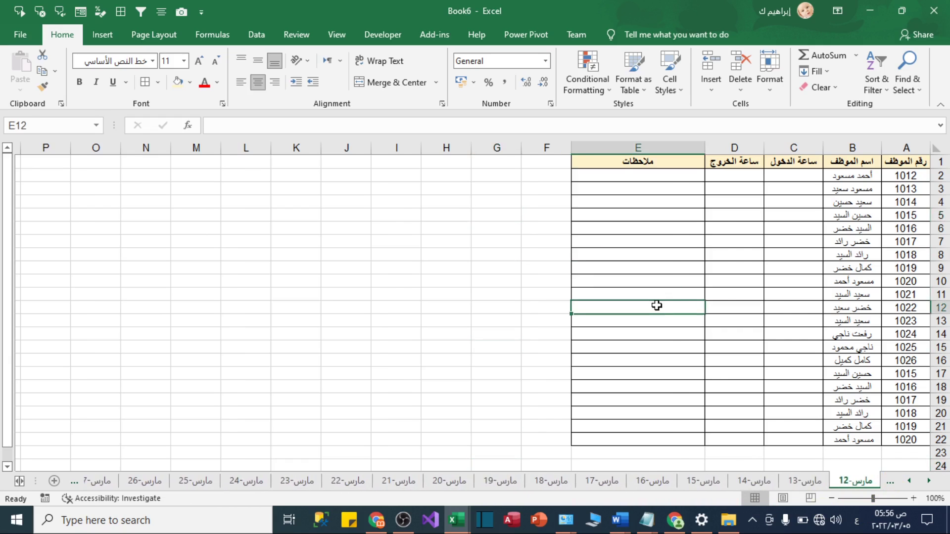
Step: Copy cell E12 of the 12-مارس sheet and create a new blank workbook
key("ctrl+c")
key("ctrl+n")
left_click(565, 187)
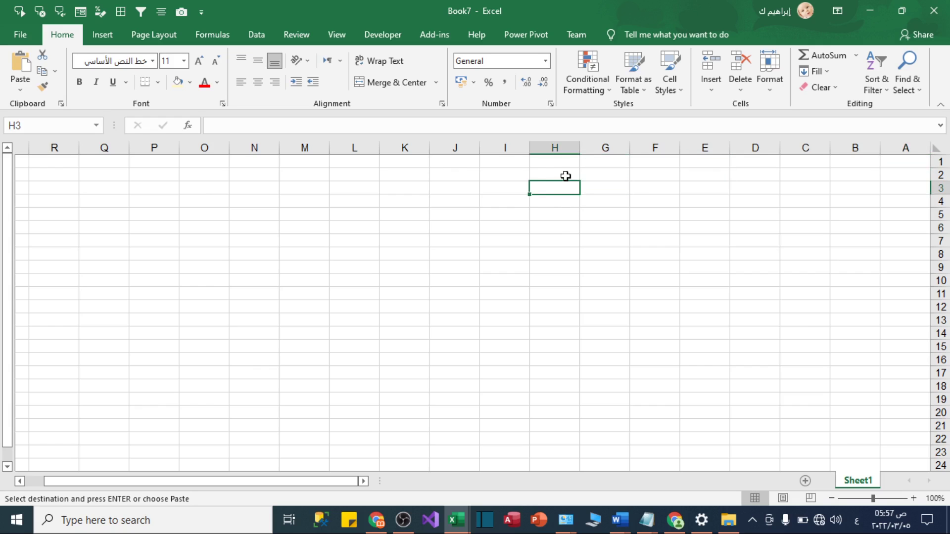
left_click(571, 173)
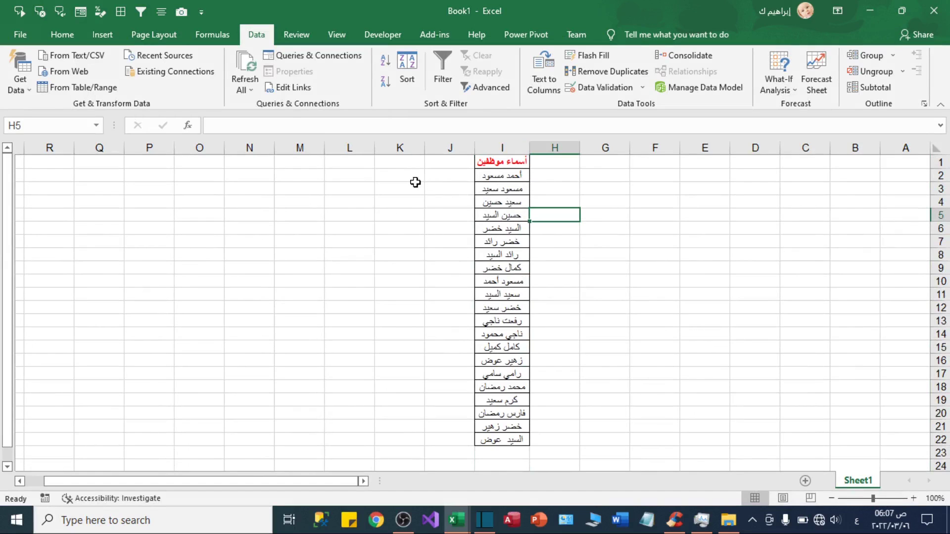
Step: Create a PivotTable from Sheet1!$I$1:$I$22 on a new worksheet, with أسماء موظفين as its report filter
left_click(415, 183)
mouse_move(495, 178)
left_mouse_down()
mouse_move(488, 286)
mouse_move(484, 175)
left_mouse_up()
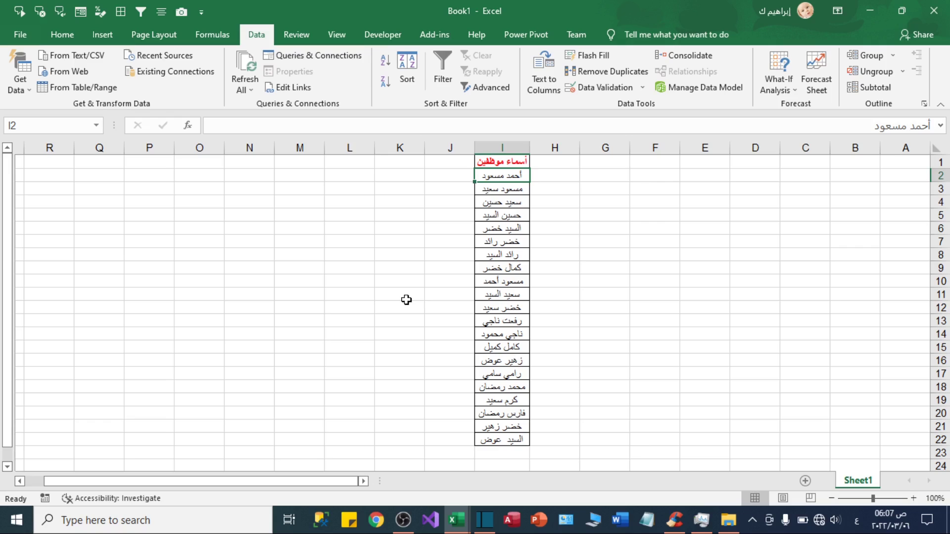
left_click(494, 256)
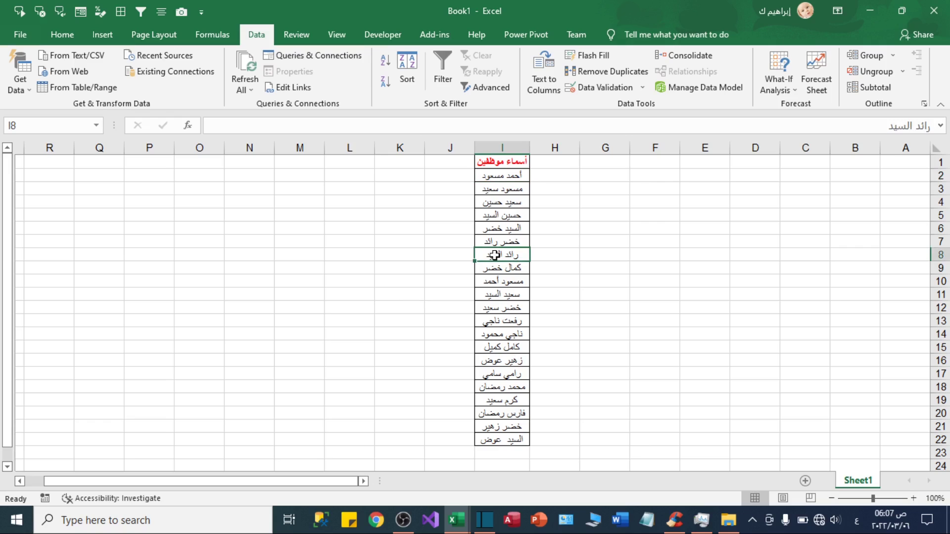
left_click(110, 38)
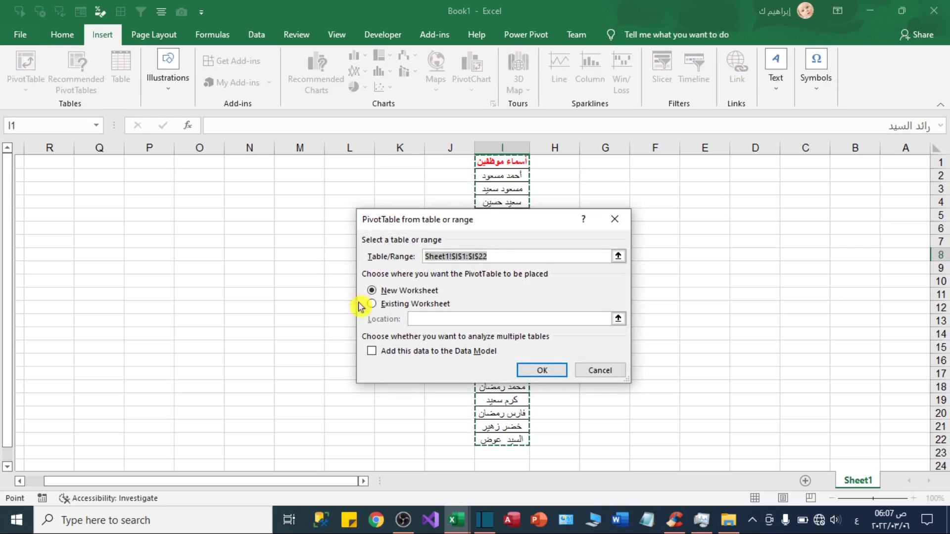
left_click(536, 370)
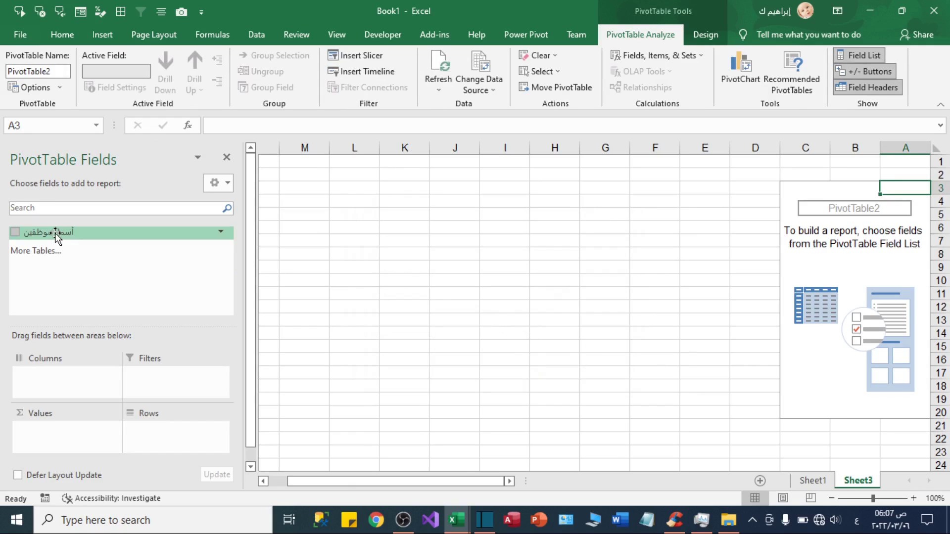
left_click_drag(56, 232, 150, 374)
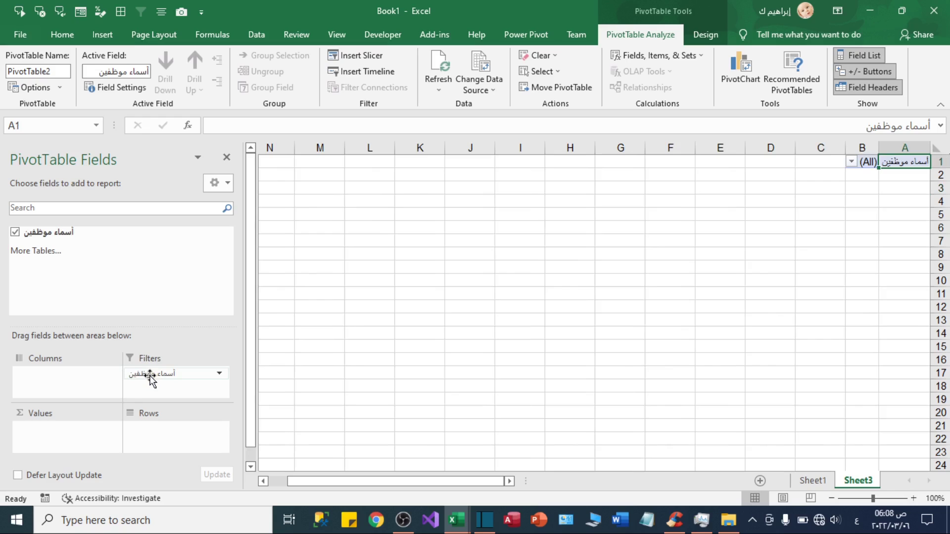
Step: Allow multiple items in the أسماء موظفين report filter and deselect all employees
left_click(868, 162)
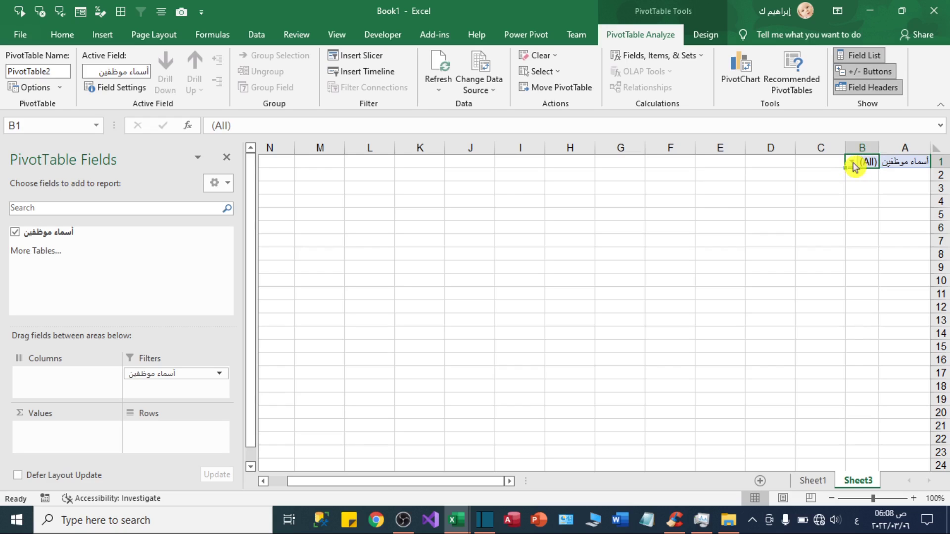
left_click(851, 162)
scroll(847, 207, "down", 2)
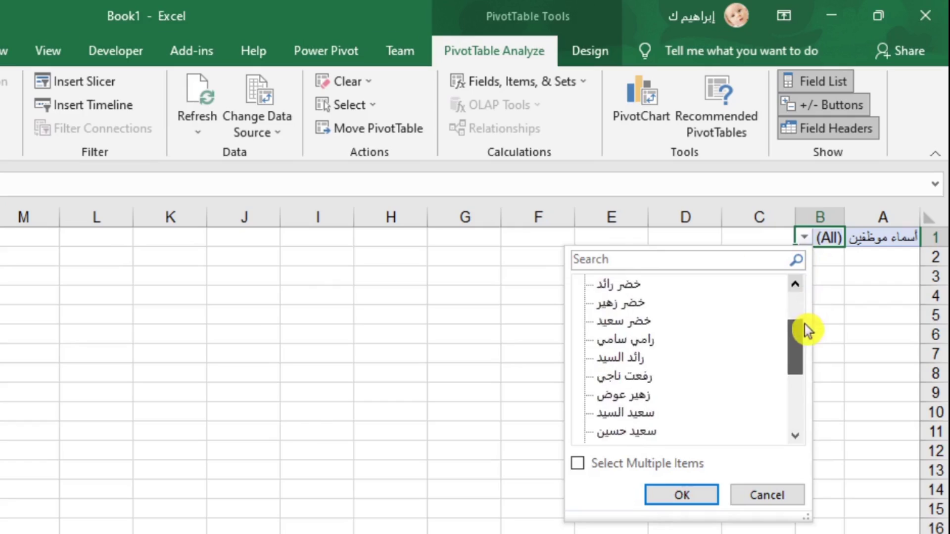
scroll(848, 198, "up", 2)
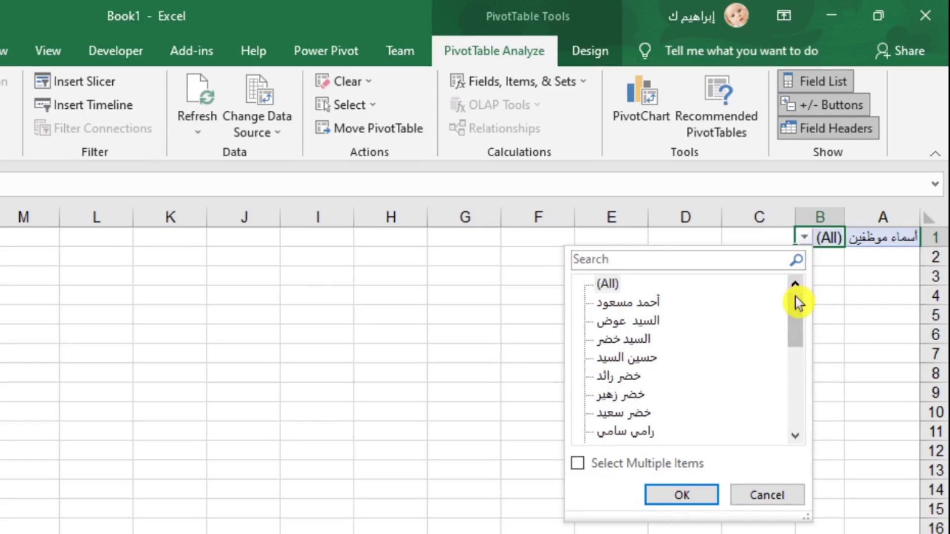
left_click_drag(797, 303, 743, 294)
left_click(577, 465)
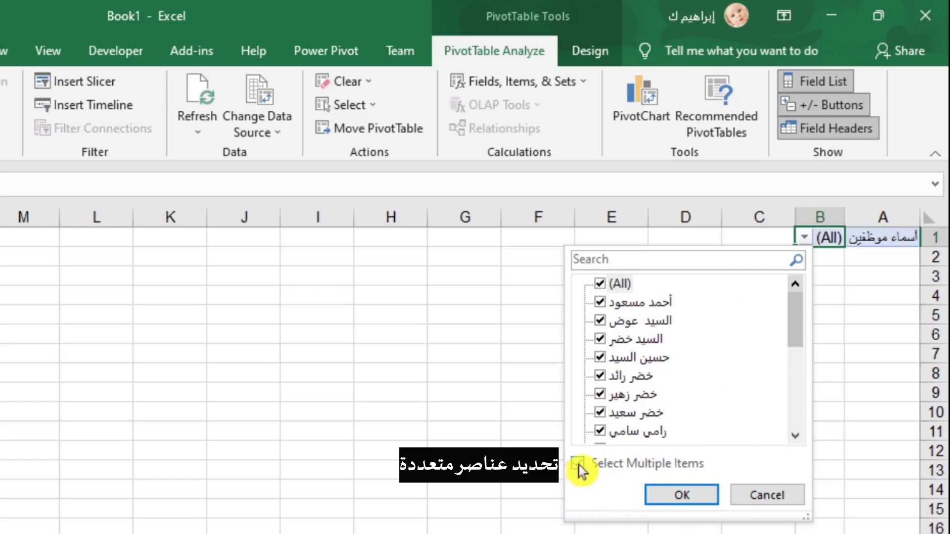
left_click(601, 286)
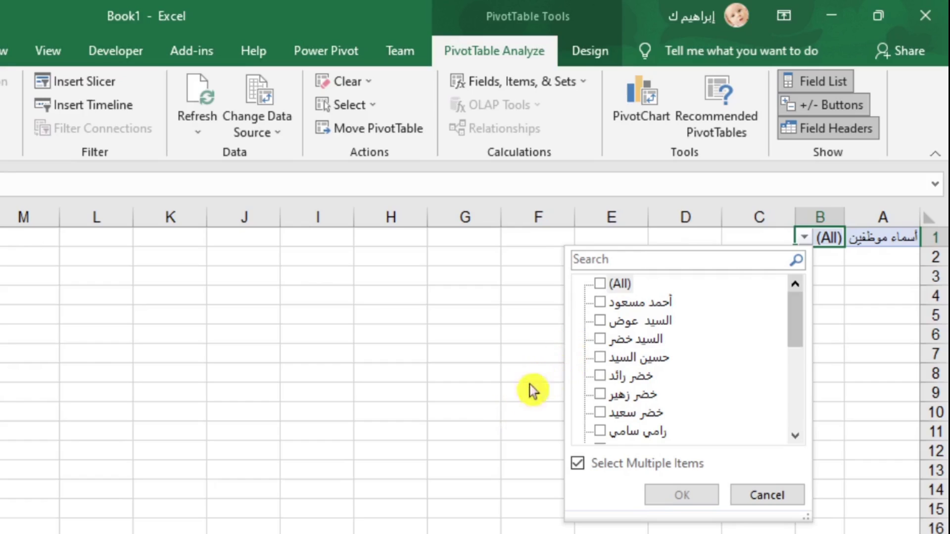
Step: Select eight individual employees in the أسماء موظفين report filter and apply the selection
left_click(600, 302)
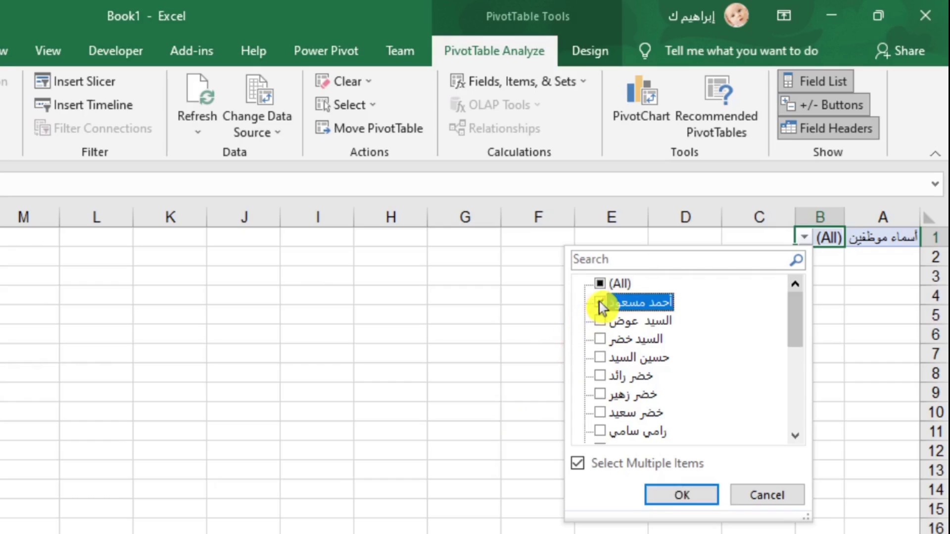
left_click(600, 358)
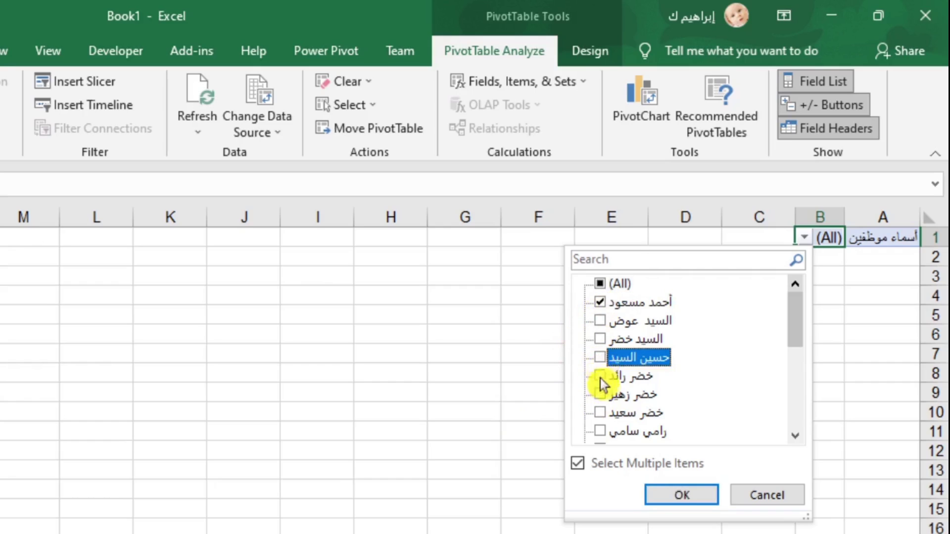
left_click(600, 376)
scroll(595, 396, "down", 2)
left_click(600, 413)
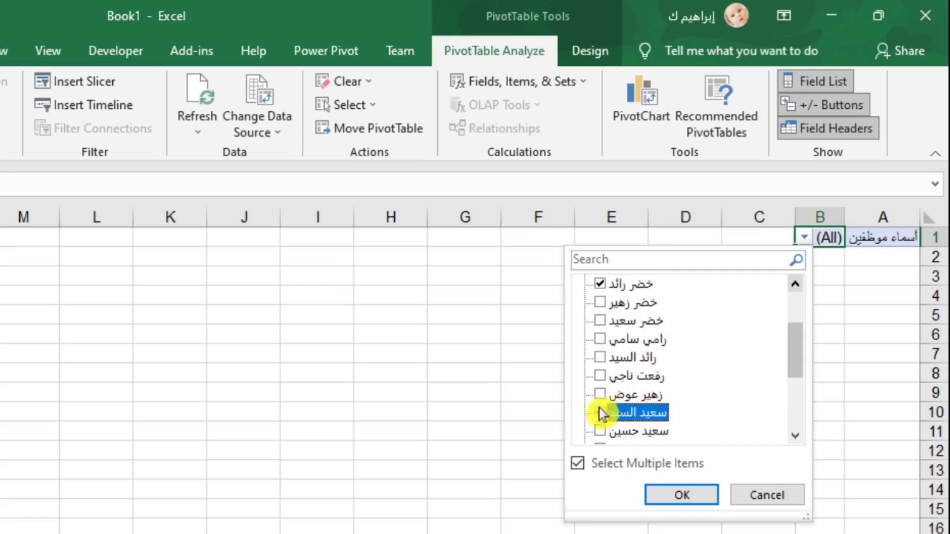
left_click(600, 358)
left_click(604, 304)
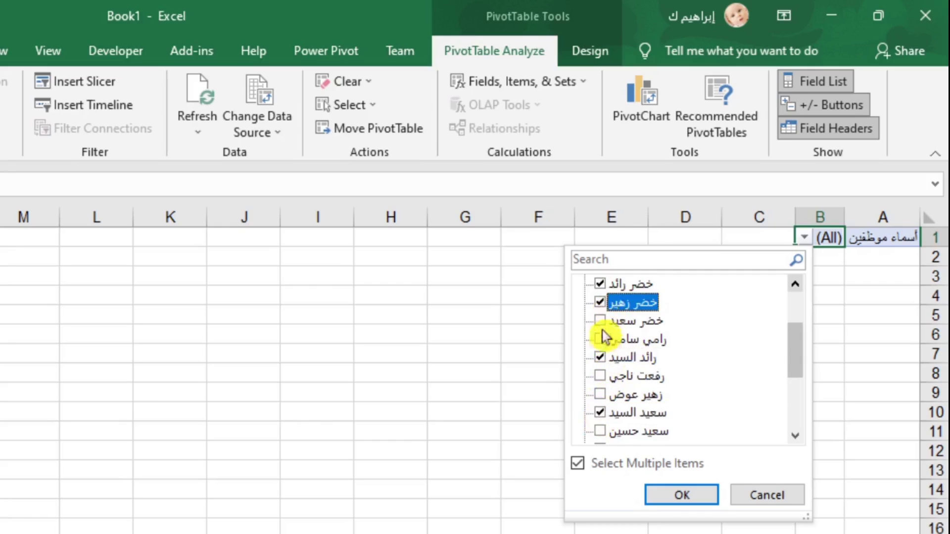
scroll(607, 346, "down", 1)
left_click(603, 415)
scroll(603, 420, "down", 2)
scroll(606, 417, "down", 1)
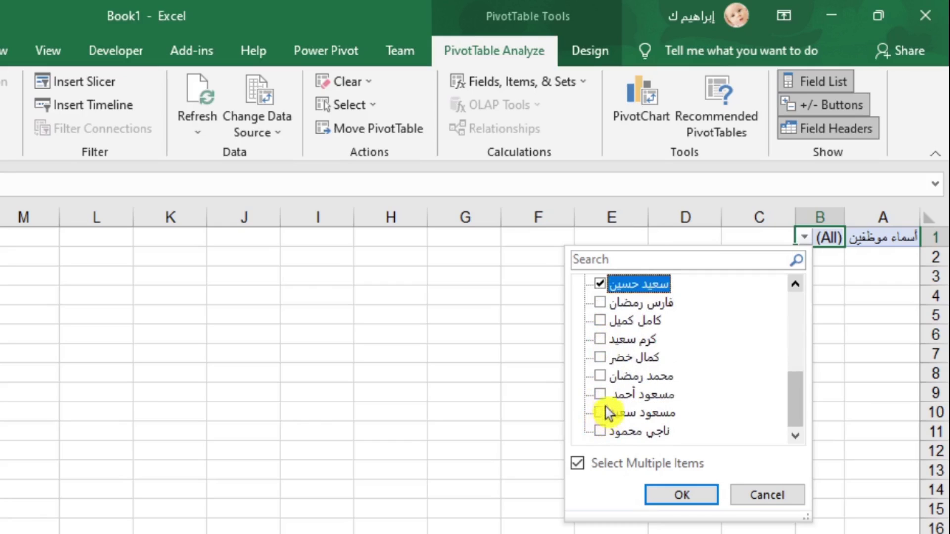
left_click(600, 395)
left_click(600, 432)
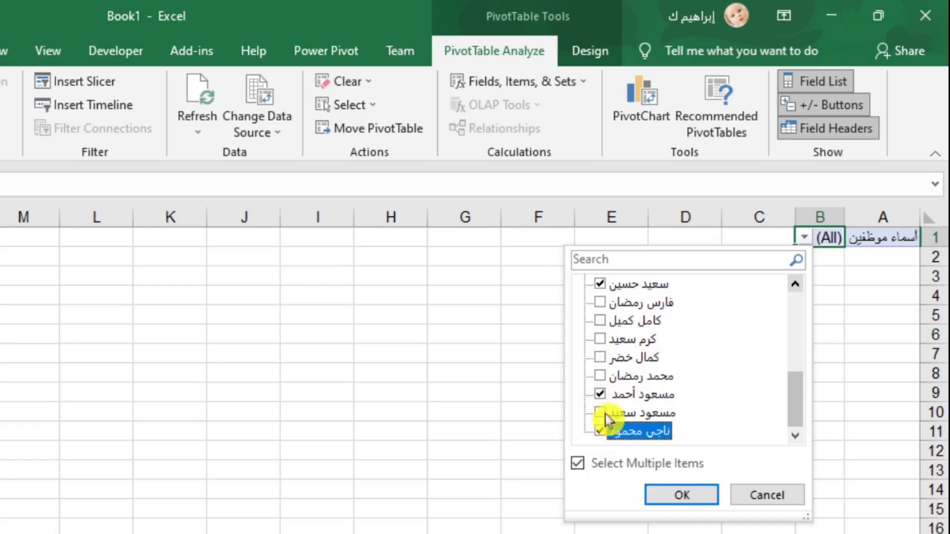
scroll(604, 396, "up", 3)
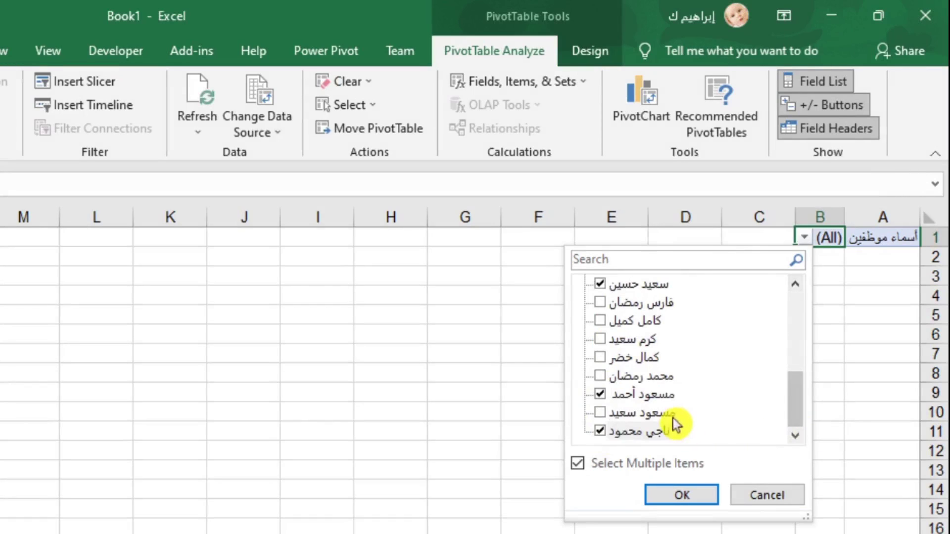
left_click_drag(793, 401, 796, 381)
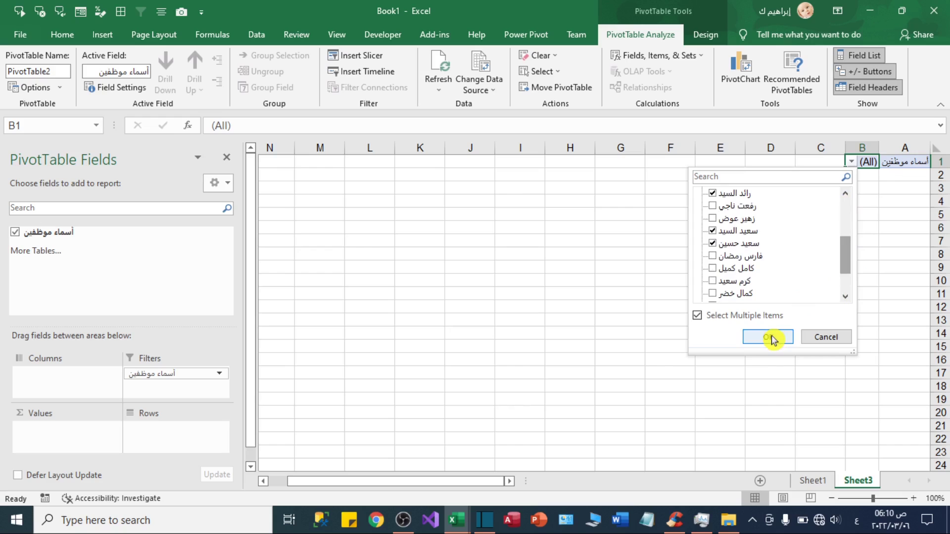
left_click(682, 495)
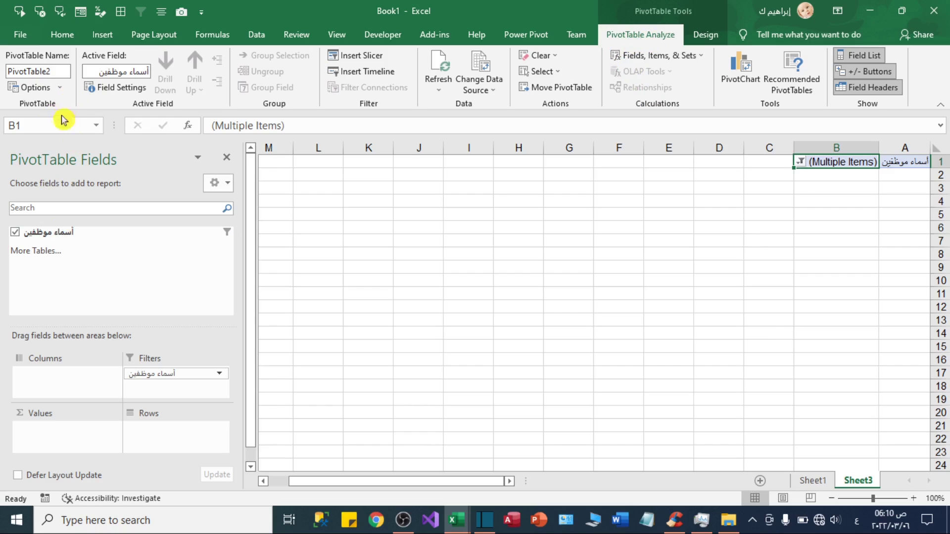
Step: Generate report filter pages for the أسماء موظفين field and hide the PivotTable field list
left_click(61, 89)
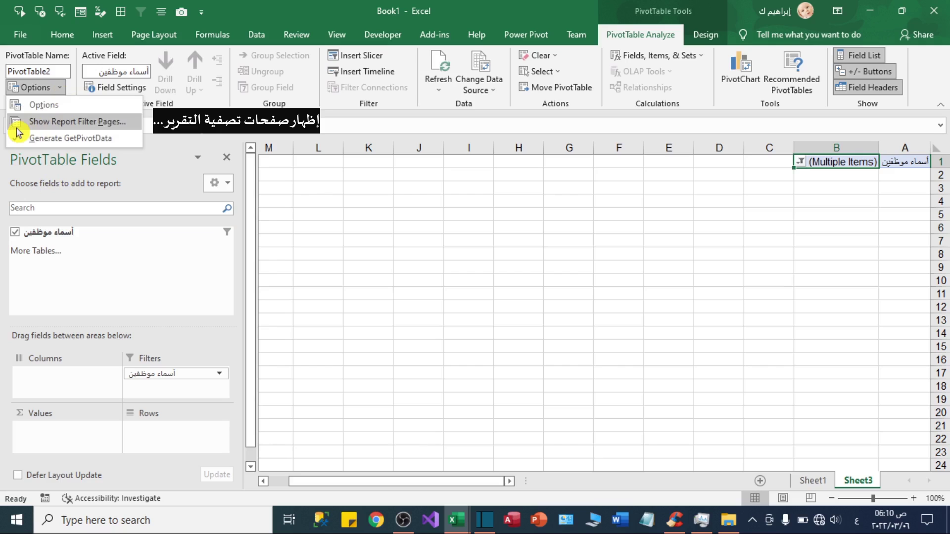
left_click(59, 122)
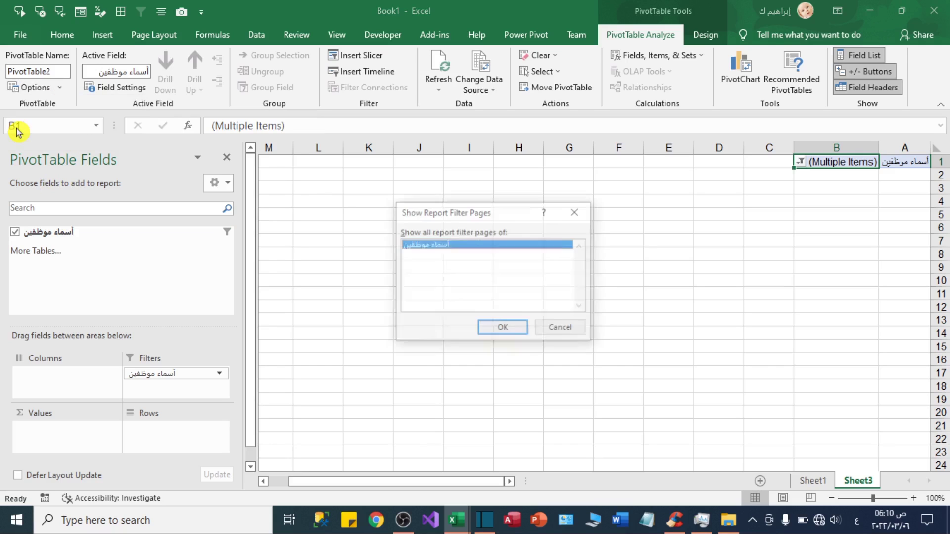
left_click(504, 330)
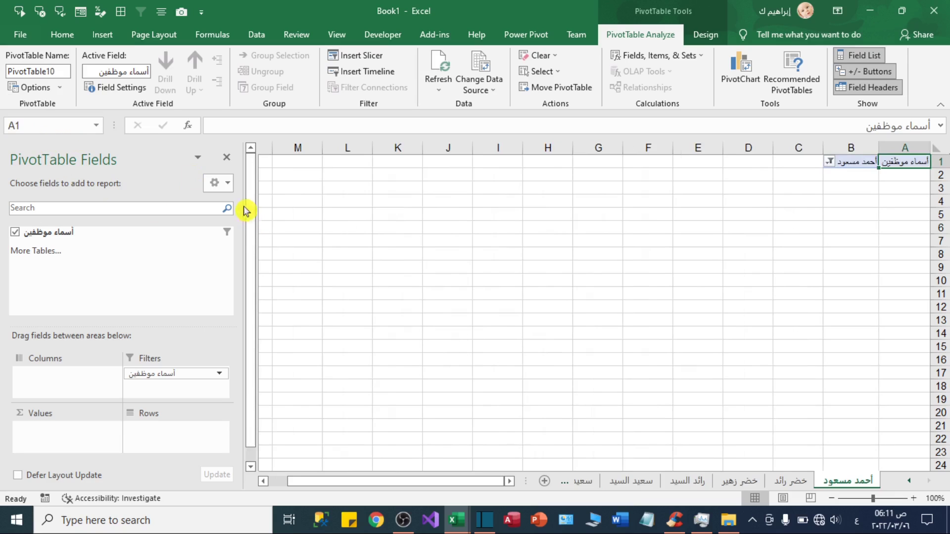
left_click(226, 157)
Step: Check the separate worksheets generated for the selected employees
left_click(505, 481)
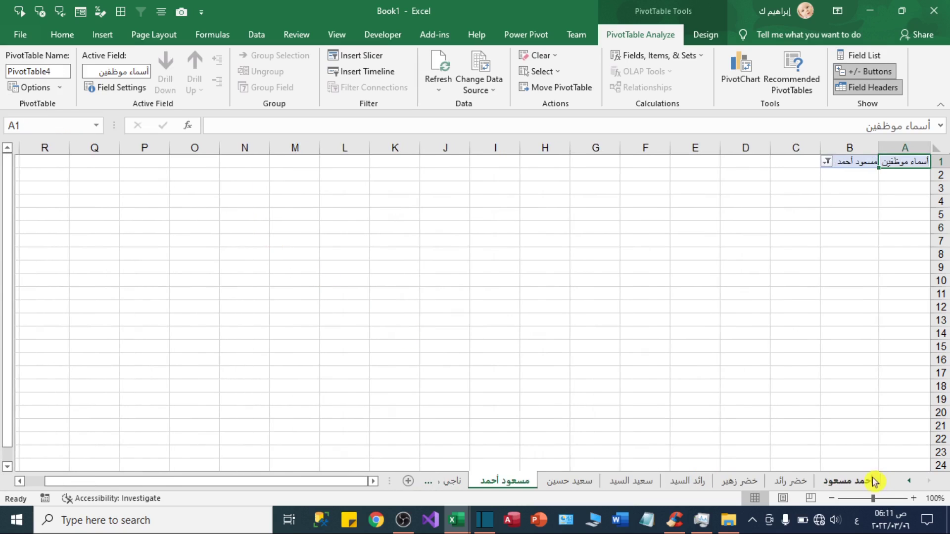
left_click(791, 480)
left_click(740, 480)
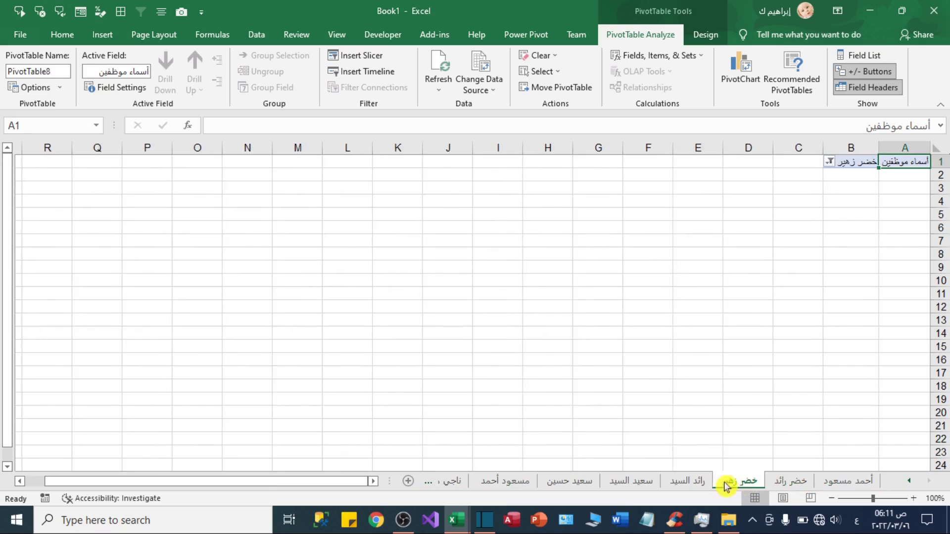
left_click(688, 483)
left_click(639, 483)
left_click(567, 483)
left_click(519, 484)
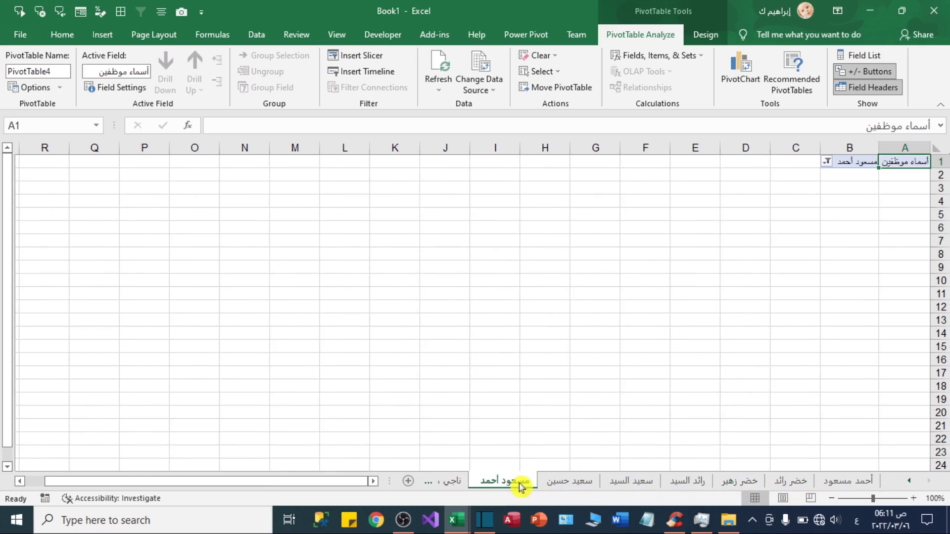
left_click(452, 483)
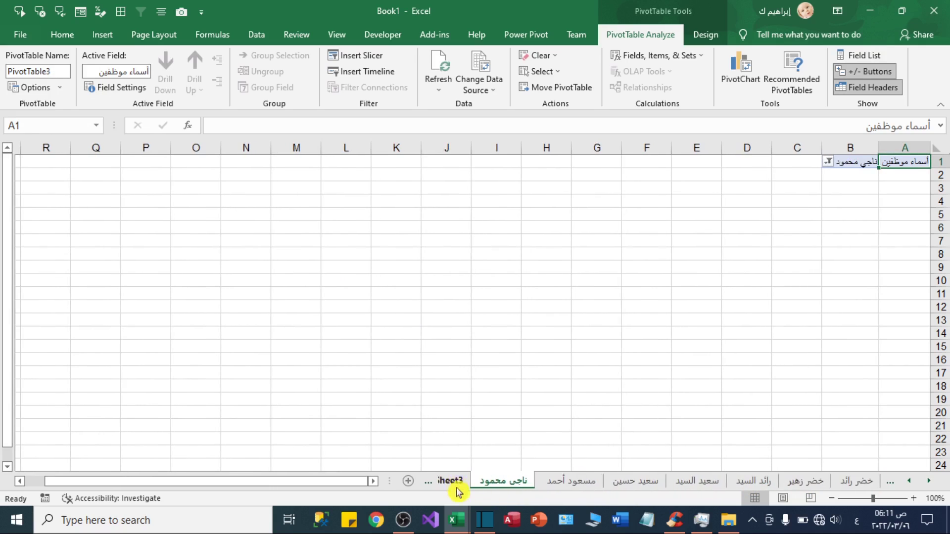
left_click(601, 331)
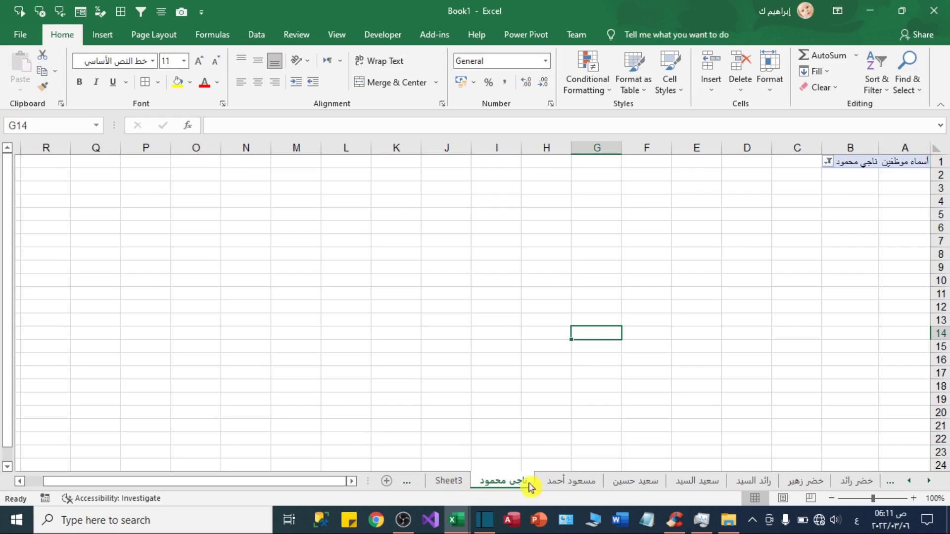
Step: Group all worksheets, clear row 1 to remove the report filter cells from every sheet at once, and ungroup the sheets
left_click(890, 487)
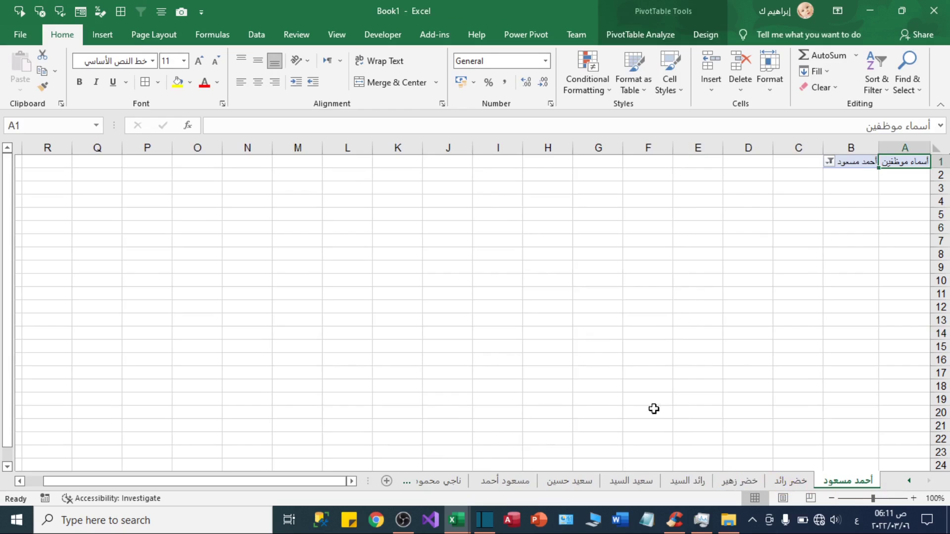
left_click(854, 162)
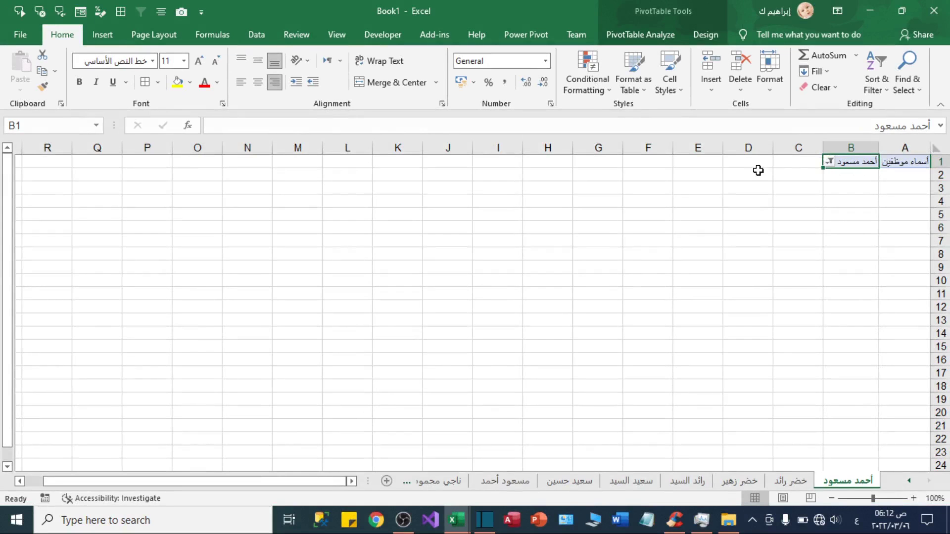
left_click_drag(888, 164, 832, 162)
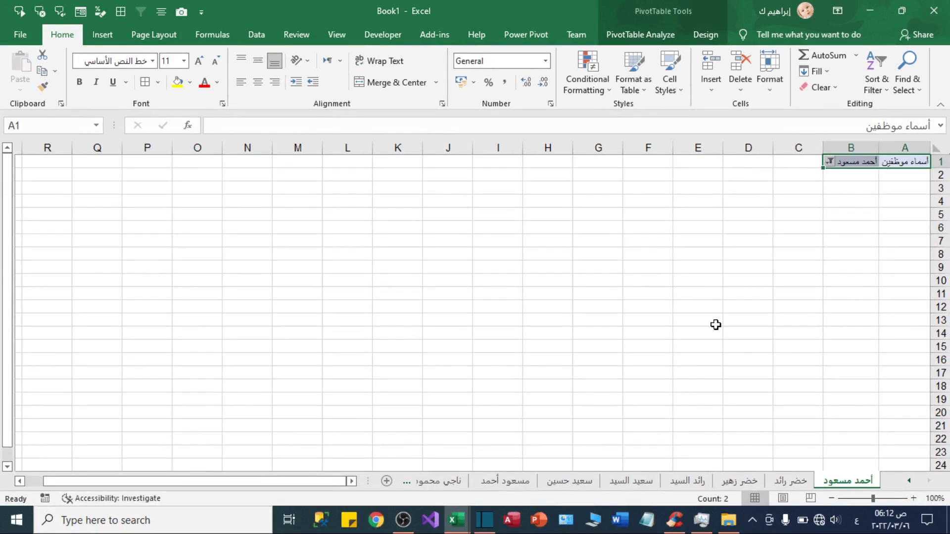
left_click(631, 484)
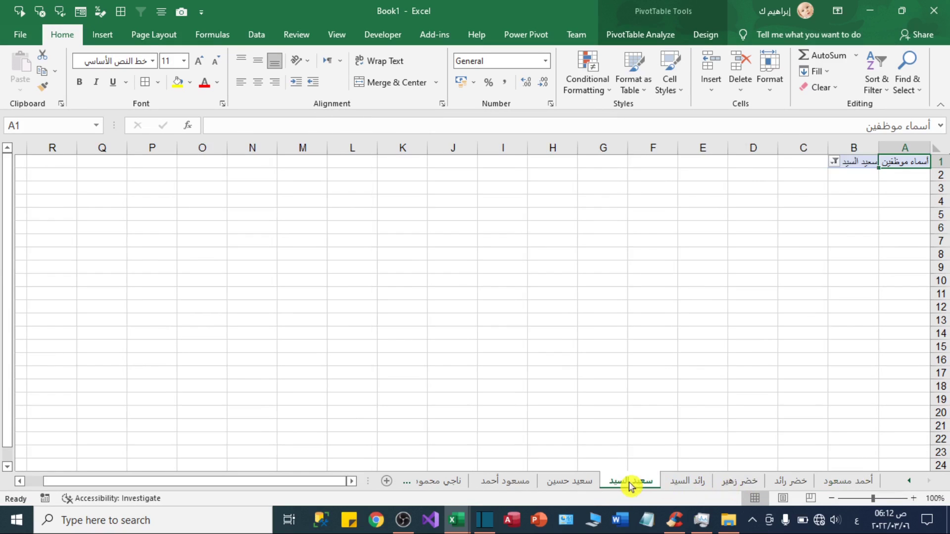
right_click(632, 486)
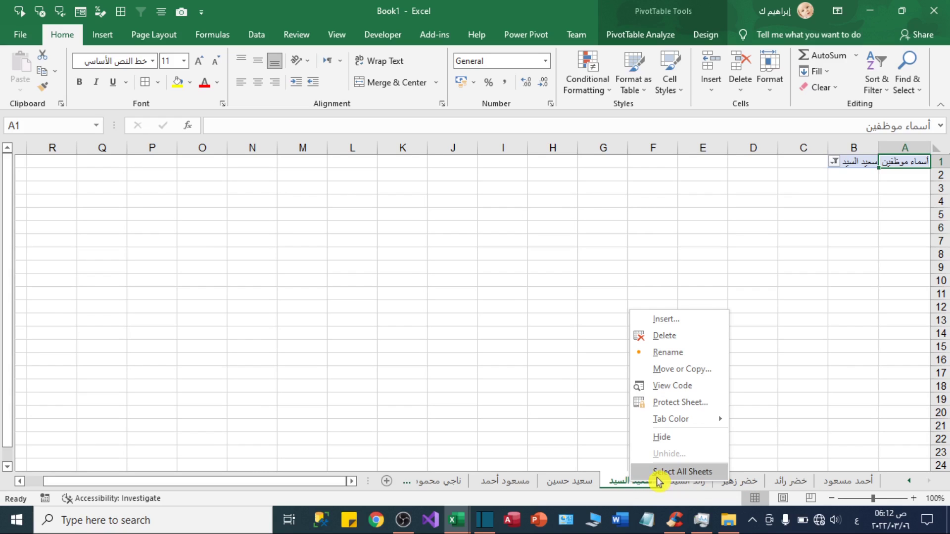
left_click(652, 475)
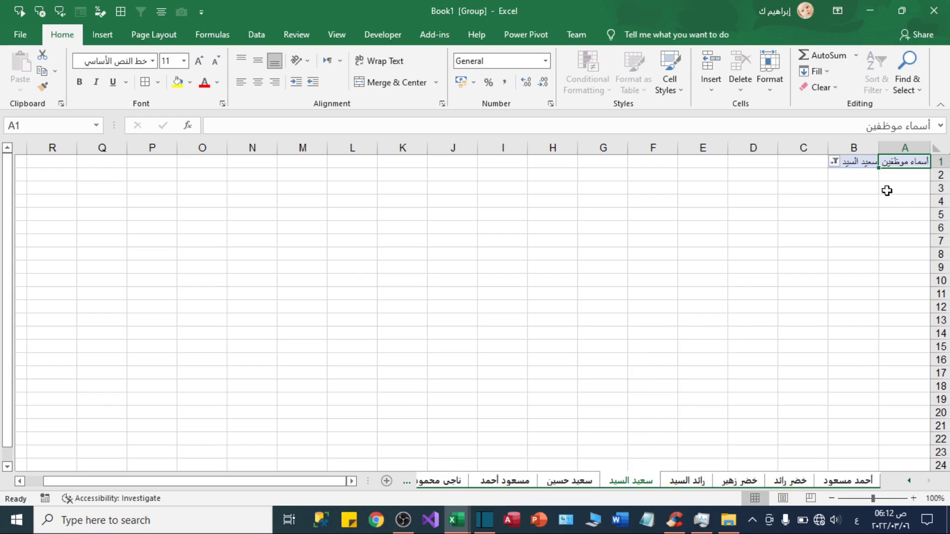
left_click(935, 162)
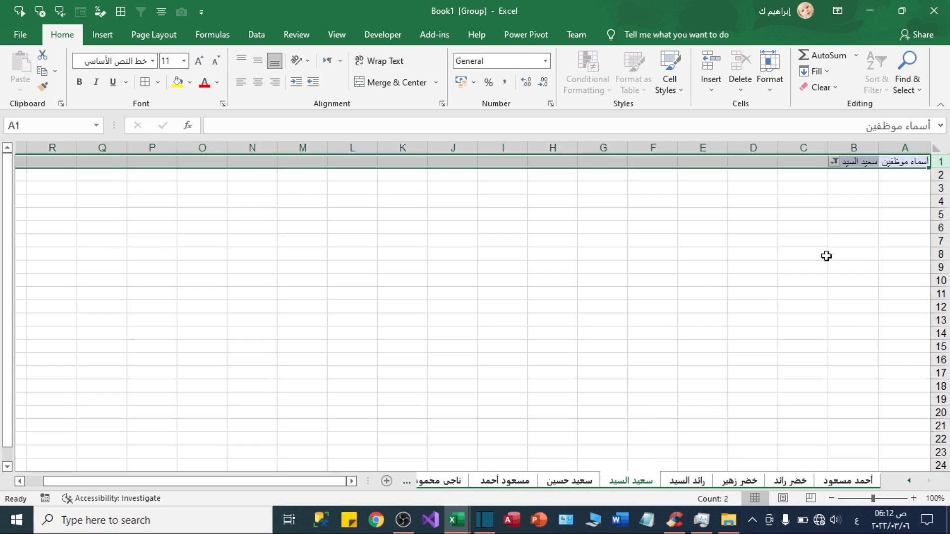
key("Delete")
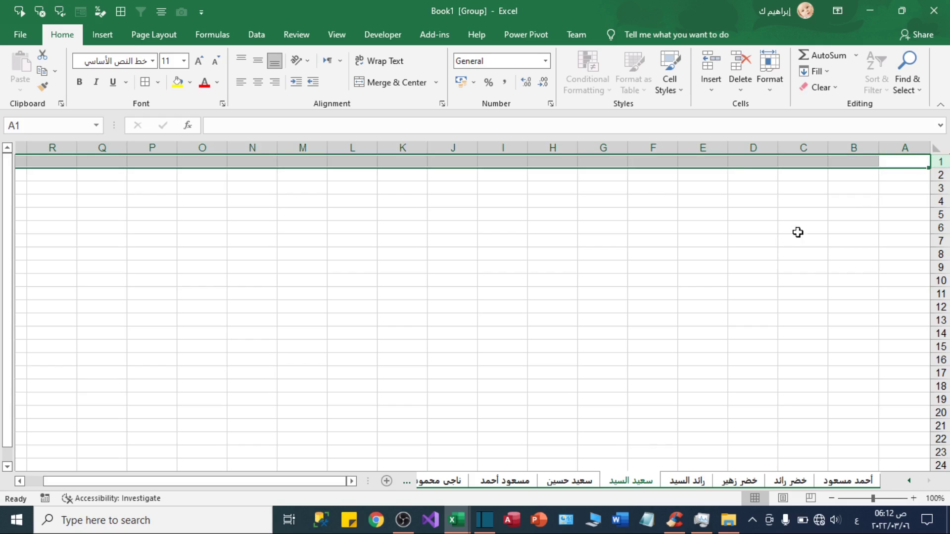
right_click(639, 483)
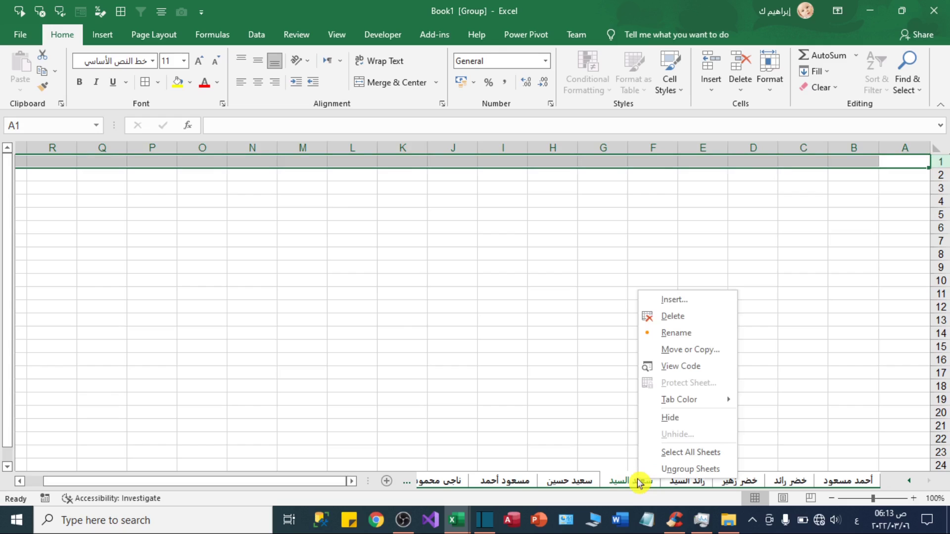
left_click(682, 468)
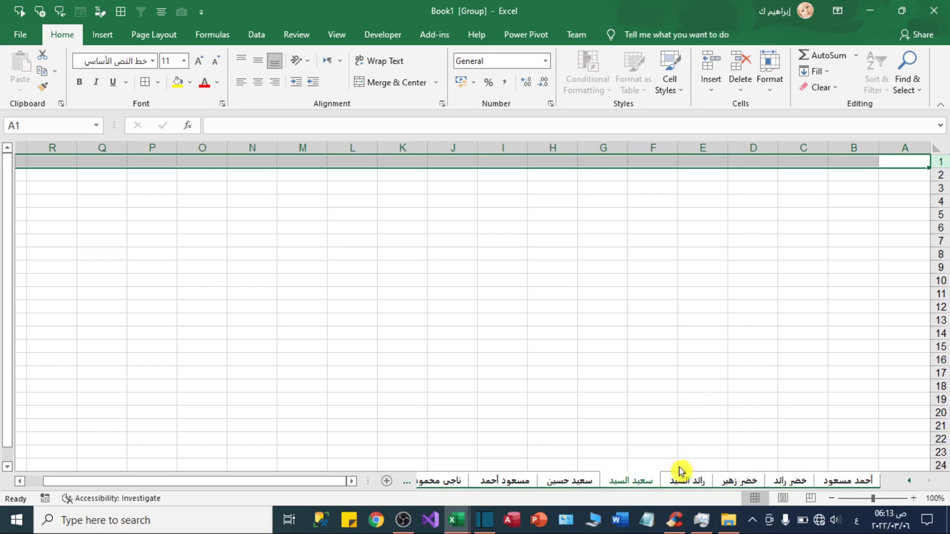
Step: Check row 1 on the individual employee worksheets for leftover report filter cells
left_click(579, 483)
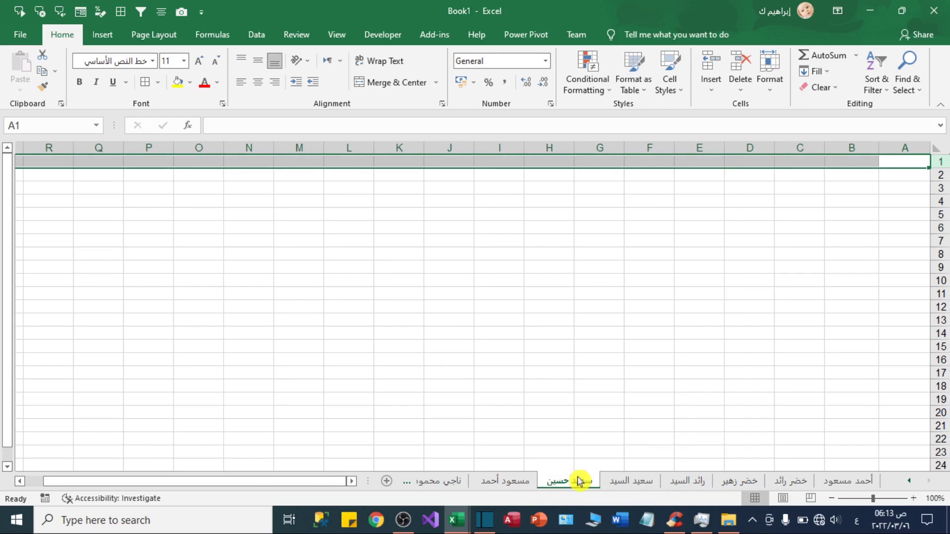
left_click(645, 482)
left_click(684, 482)
left_click(739, 481)
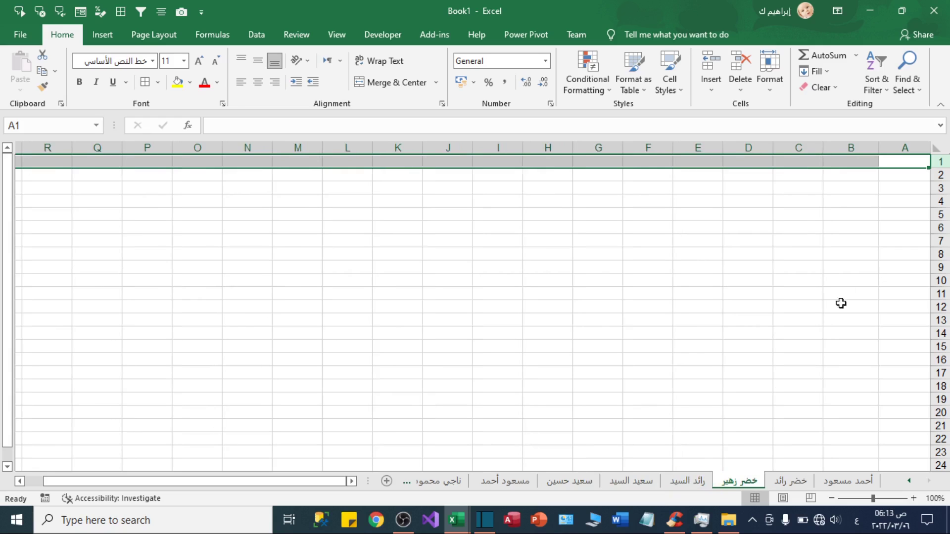
left_click(867, 180)
left_click(885, 163)
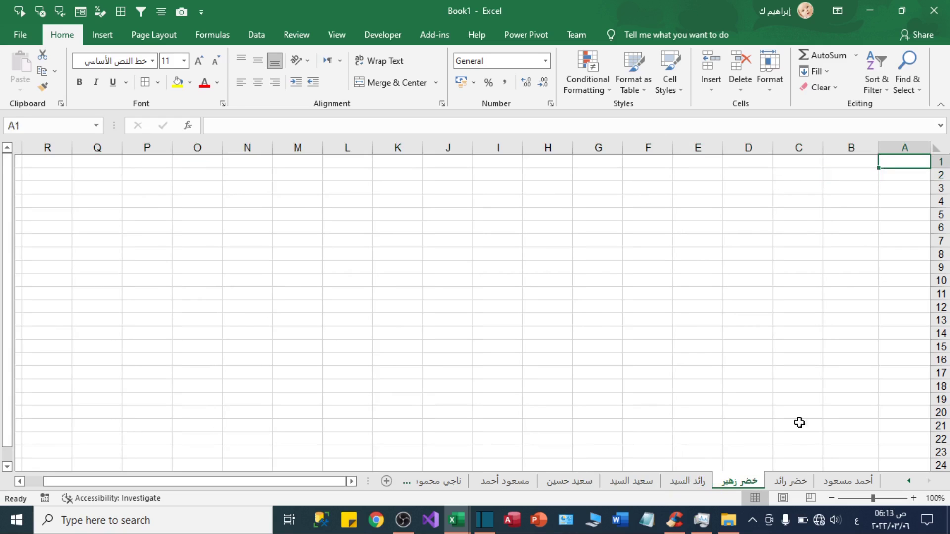
left_click(794, 480)
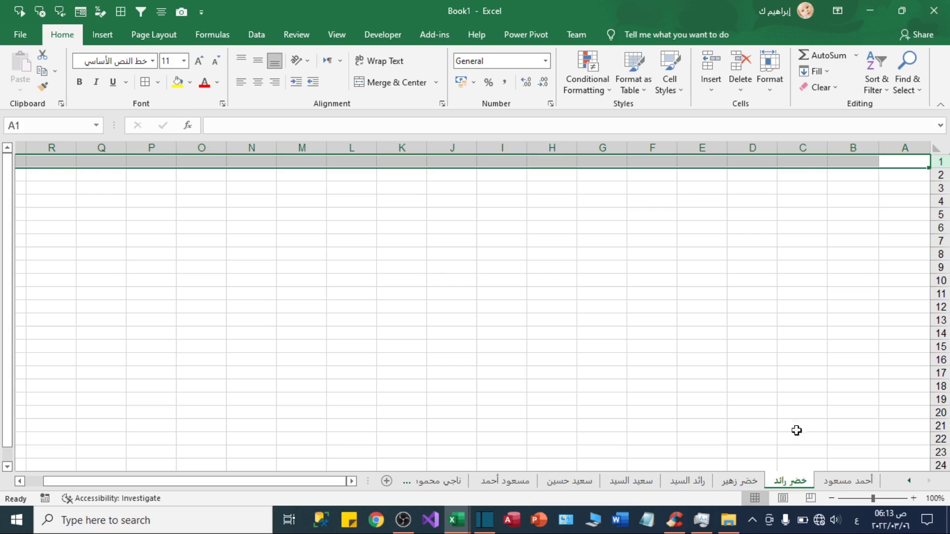
left_click(827, 484)
left_click(750, 309)
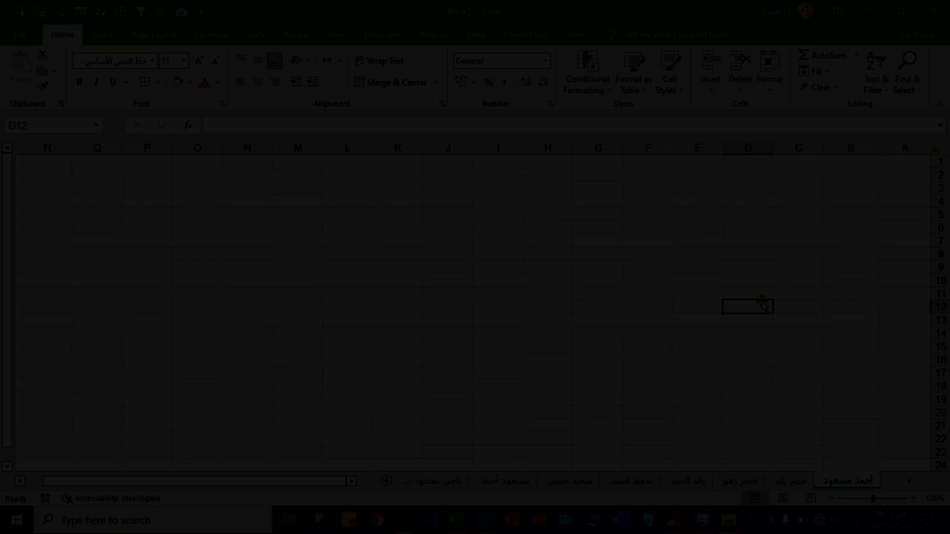